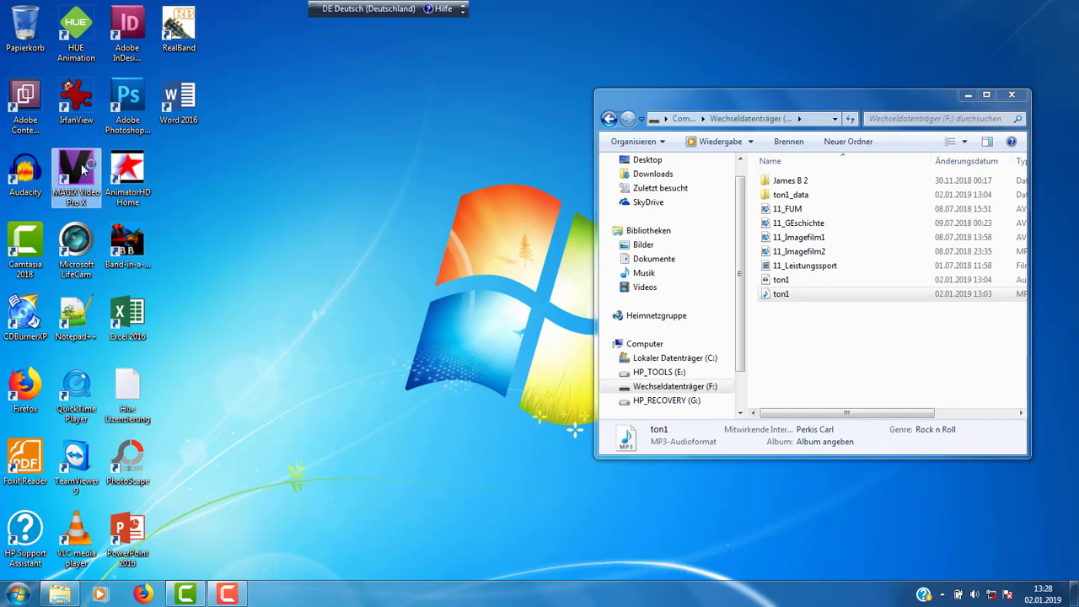
- Launch MAGIX Video Pro X and name the new project James_Bond2
{"action": "double_click", "coordinate": [81, 169]}
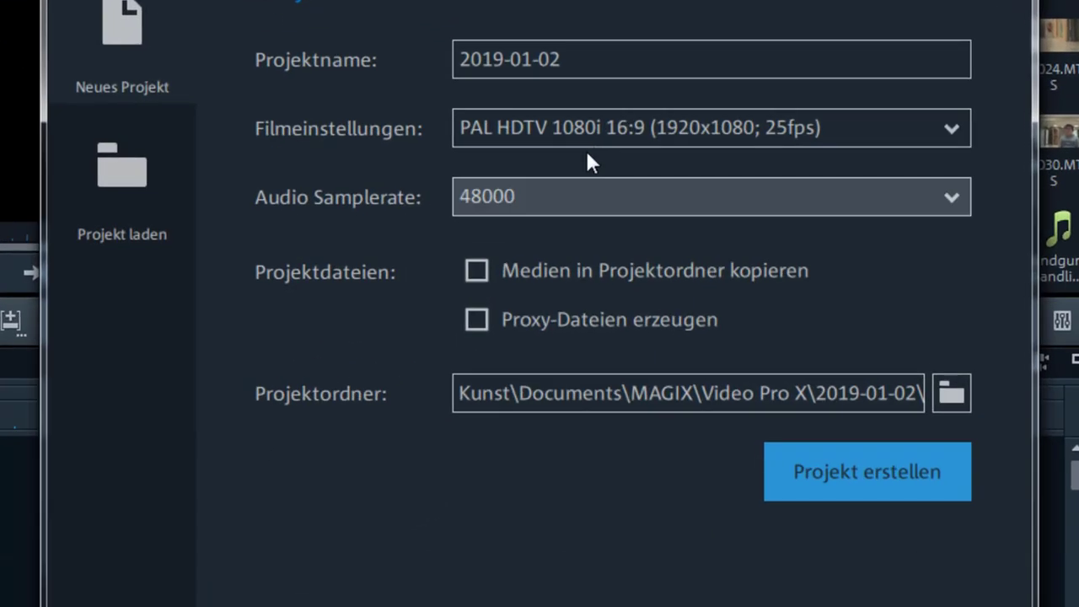
{"action": "left_click", "coordinate": [642, 63]}
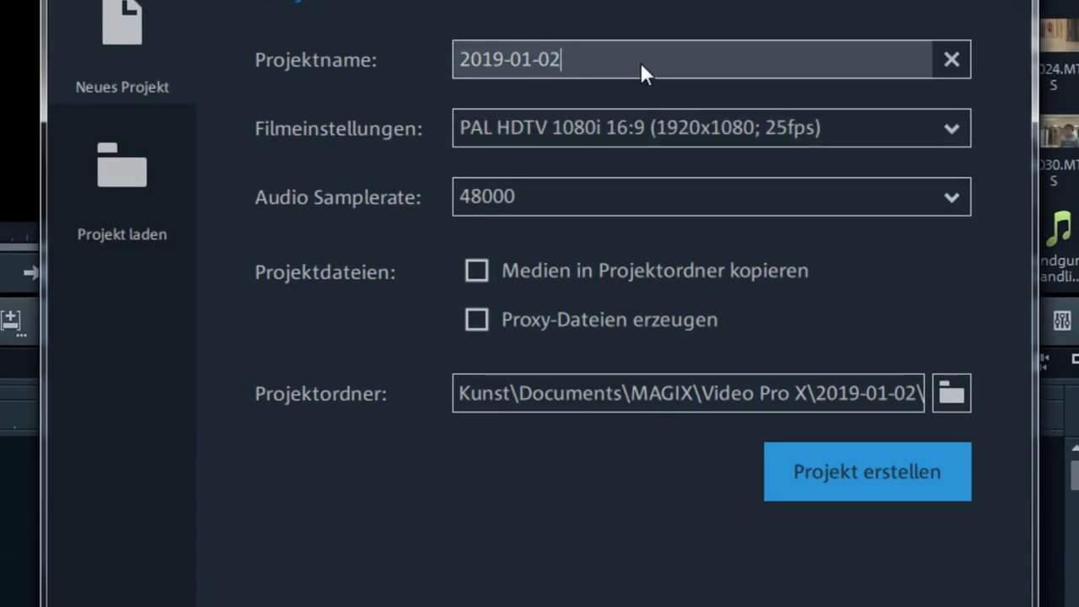
{"action": "key", "text": "ctrl+shift+Left"}
{"action": "key", "text": "shift+Home"}
{"action": "type", "text": "Jam"}
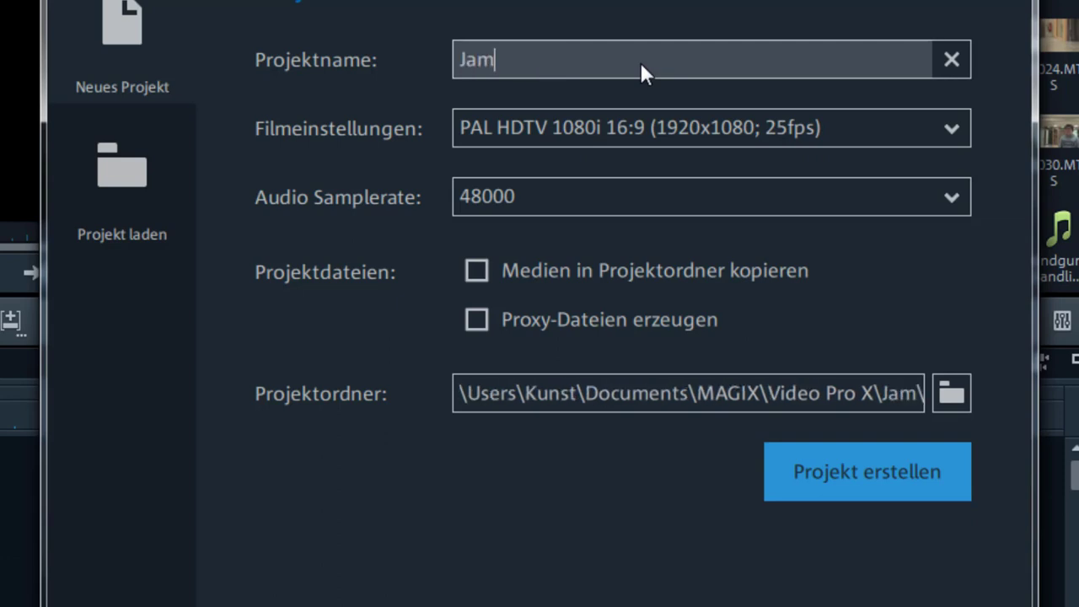
{"action": "type", "text": "es_Bo"}
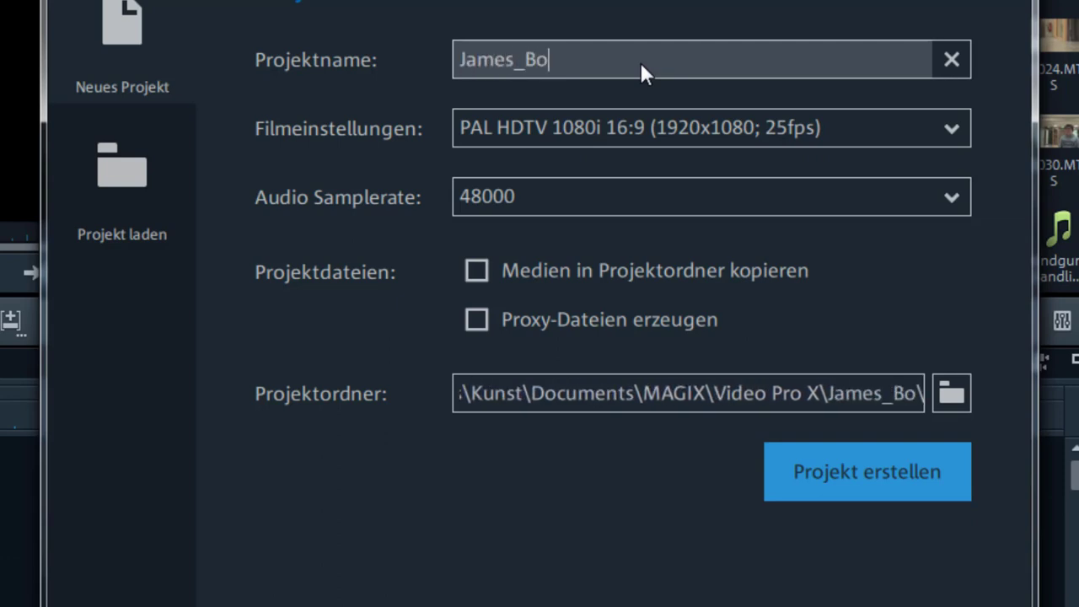
{"action": "type", "text": "nd"}
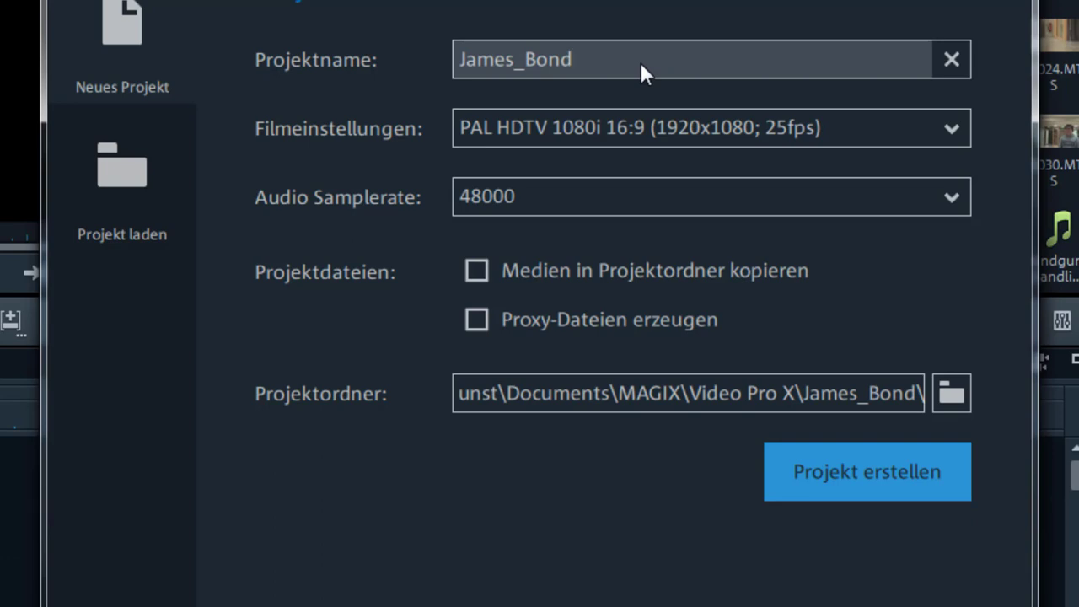
{"action": "type", "text": "2"}
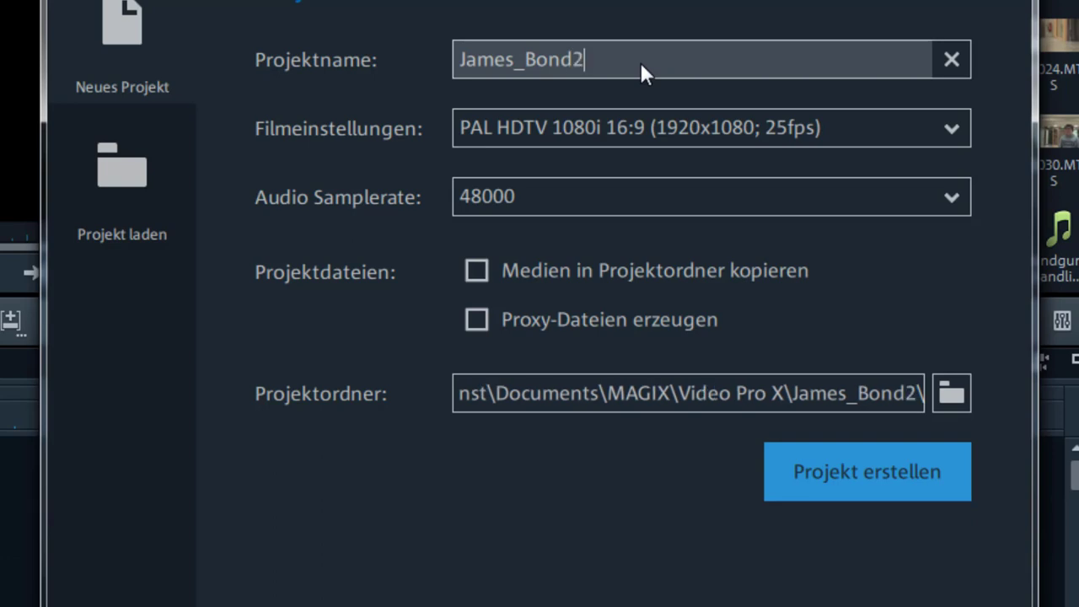
- Choose Eigene Videos as the project folder and create the project
{"action": "left_click", "coordinate": [945, 400]}
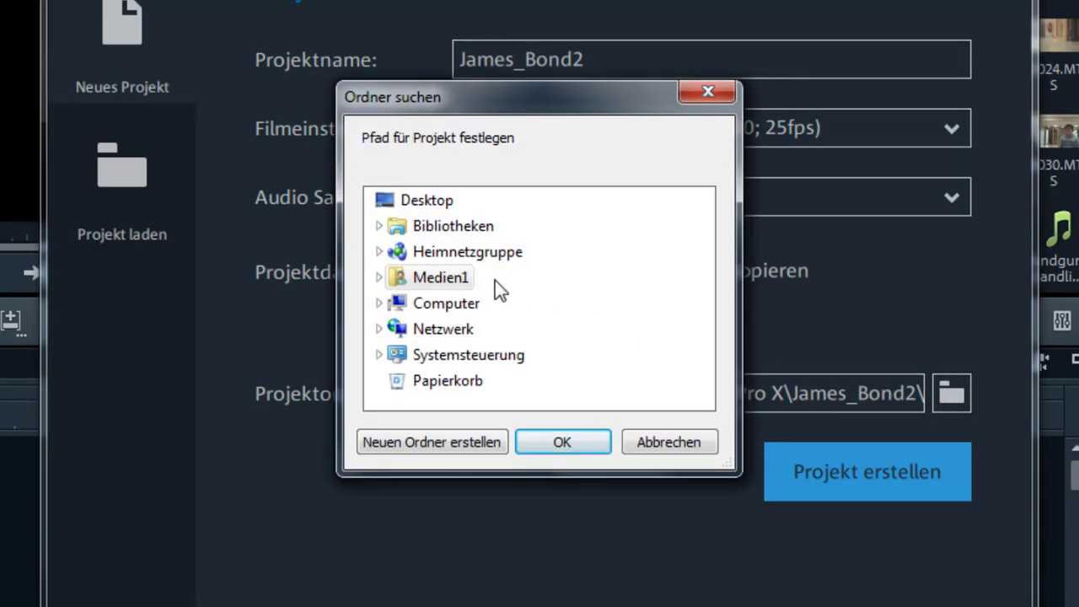
{"action": "left_click", "coordinate": [465, 279]}
{"action": "scroll", "coordinate": [713, 240], "scroll_direction": "down", "scroll_amount": 1}
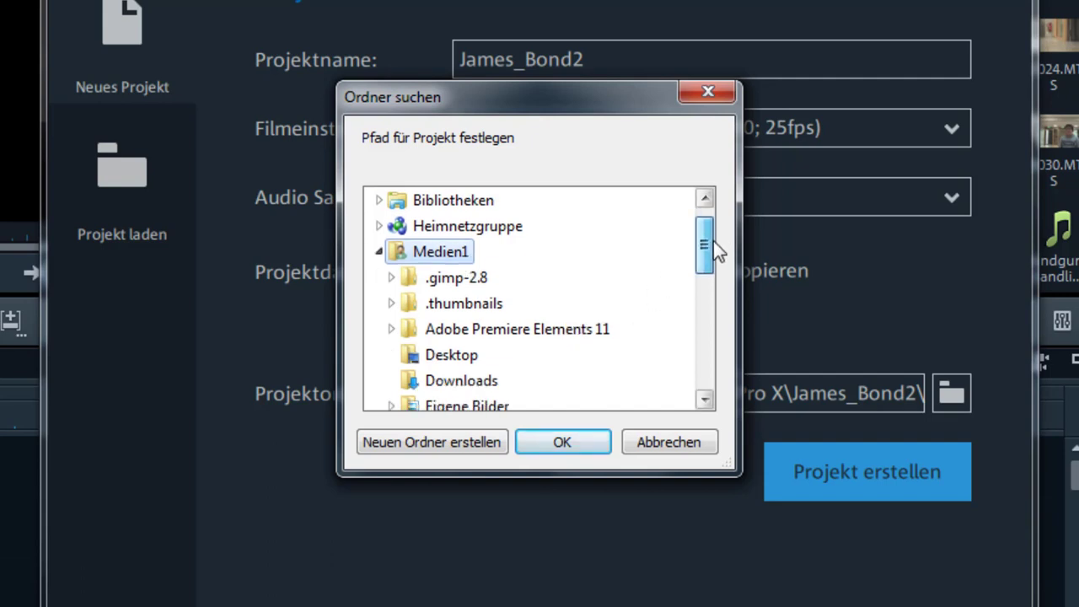
{"action": "left_click_drag", "start_coordinate": [713, 240], "coordinate": [707, 286]}
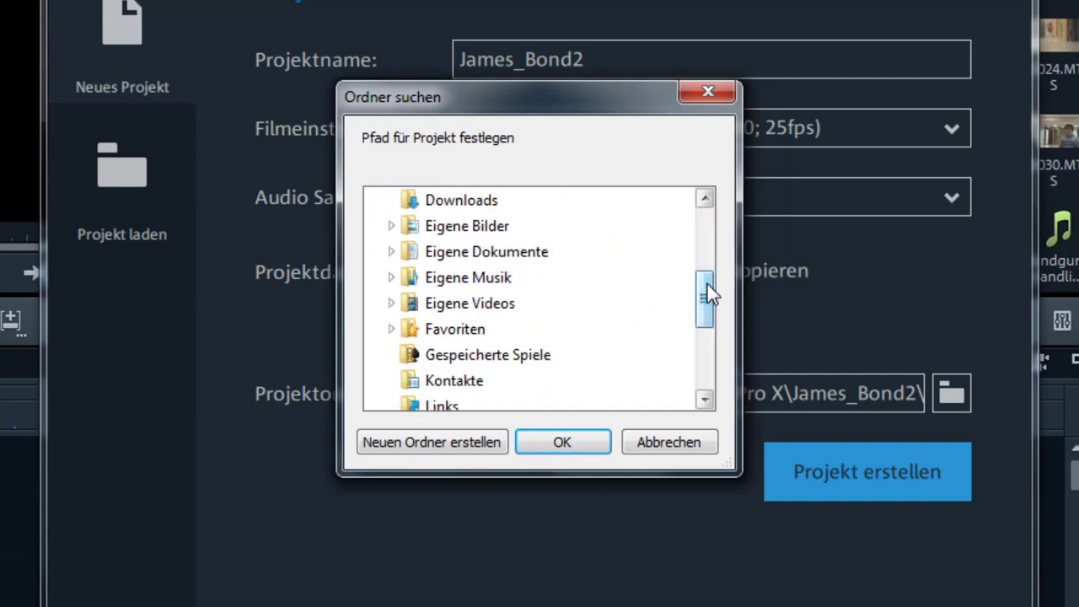
{"action": "left_click", "coordinate": [412, 303]}
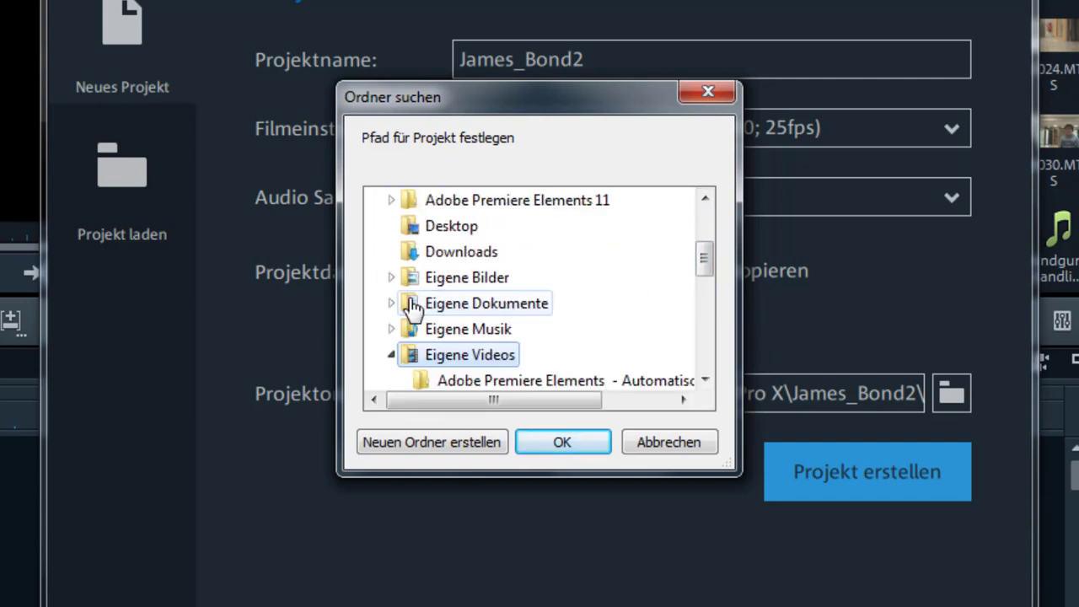
{"action": "left_click", "coordinate": [549, 441]}
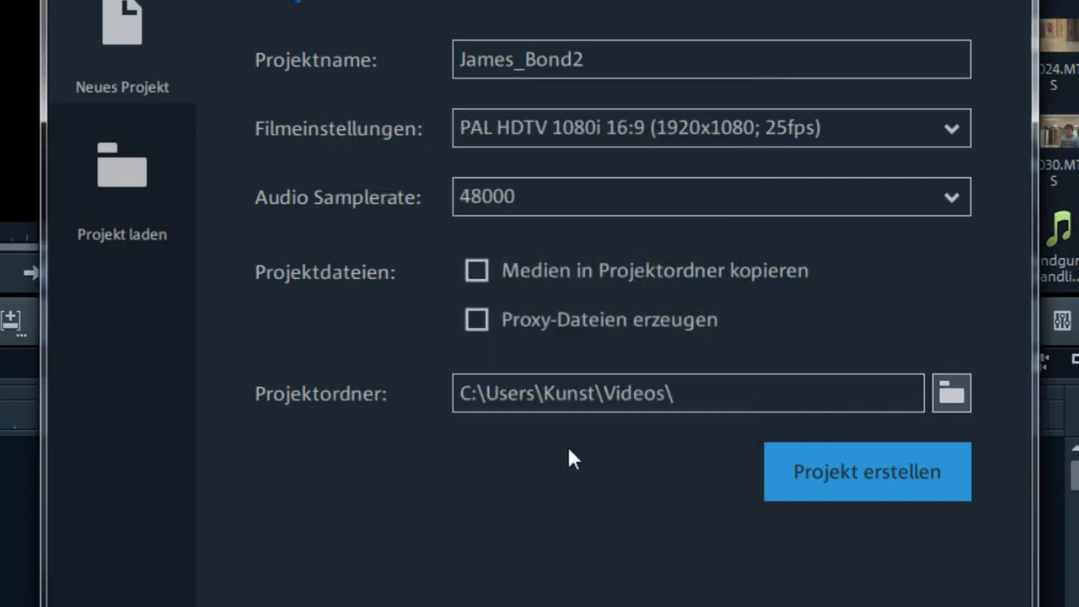
{"action": "left_click", "coordinate": [853, 475]}
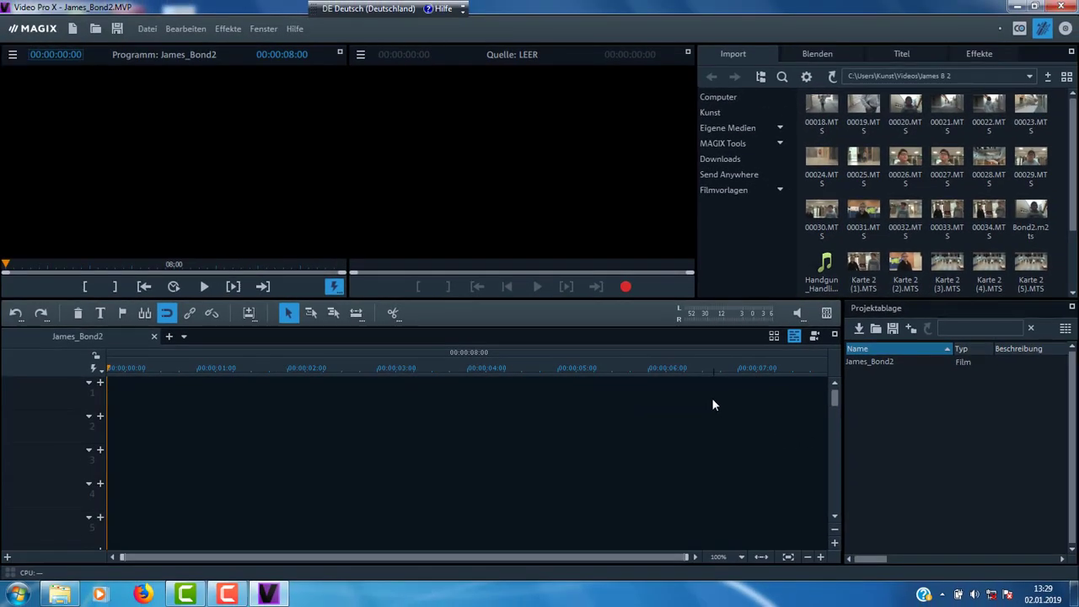
- Preview the first seconds of the clip 00018.MTS in the source monitor
{"action": "mouse_move", "coordinate": [825, 114]}
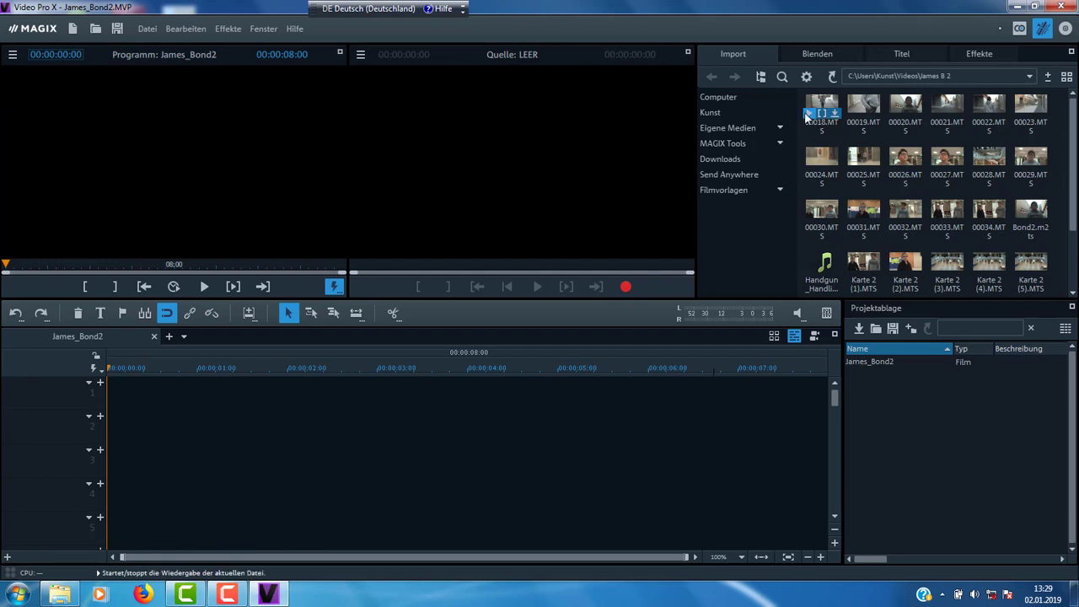
{"action": "left_click", "coordinate": [808, 113]}
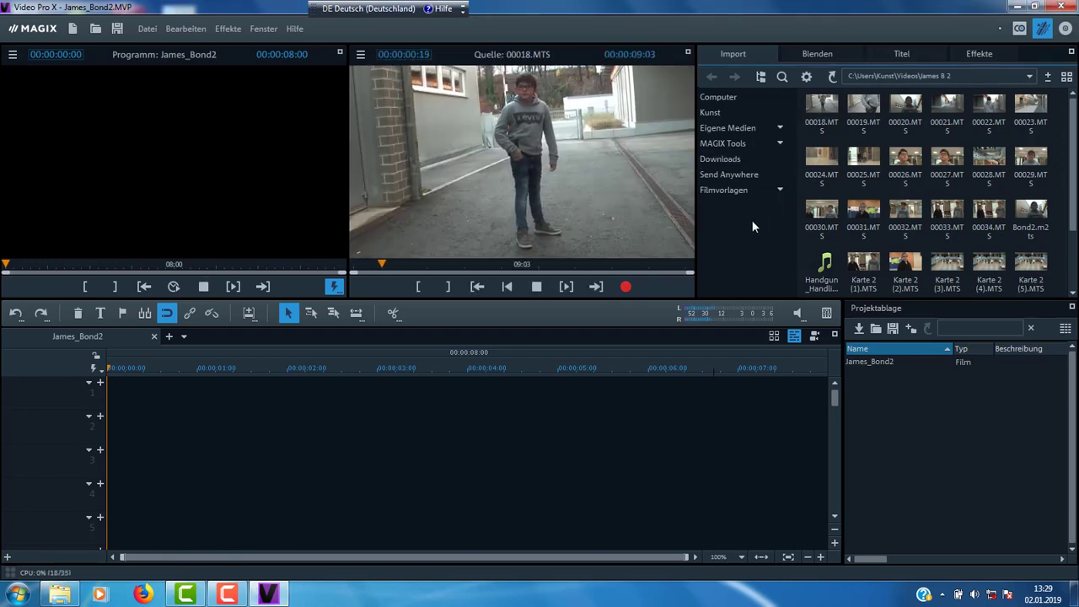
{"action": "left_click", "coordinate": [538, 287]}
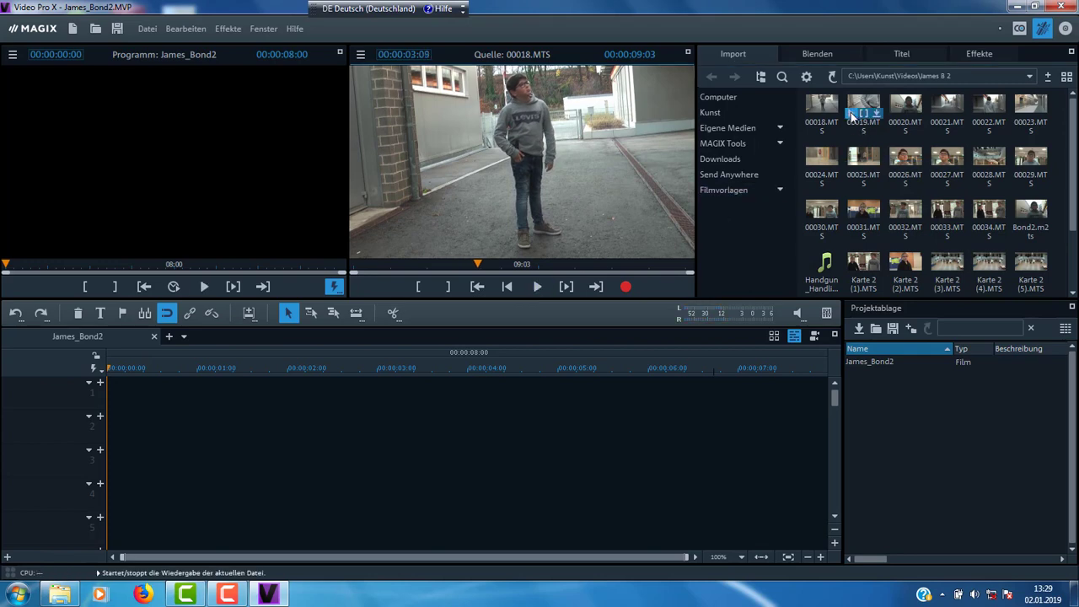
- Preview the clip 00019.MTS and set its in point at 00:00:01:08, before the hand starts moving
{"action": "left_click", "coordinate": [850, 113]}
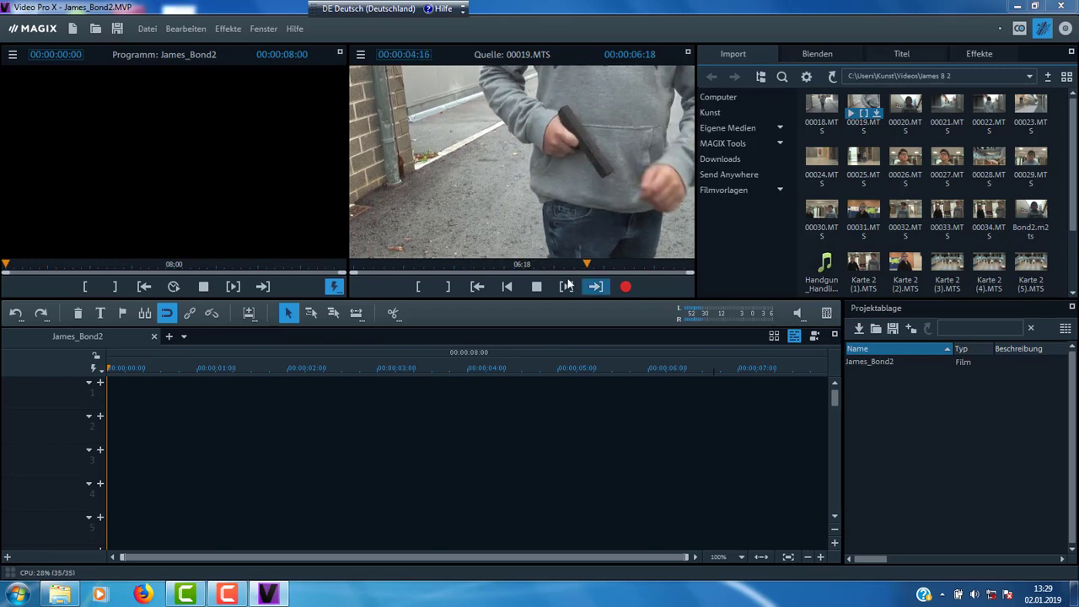
{"action": "left_click", "coordinate": [536, 286]}
{"action": "left_click", "coordinate": [446, 264]}
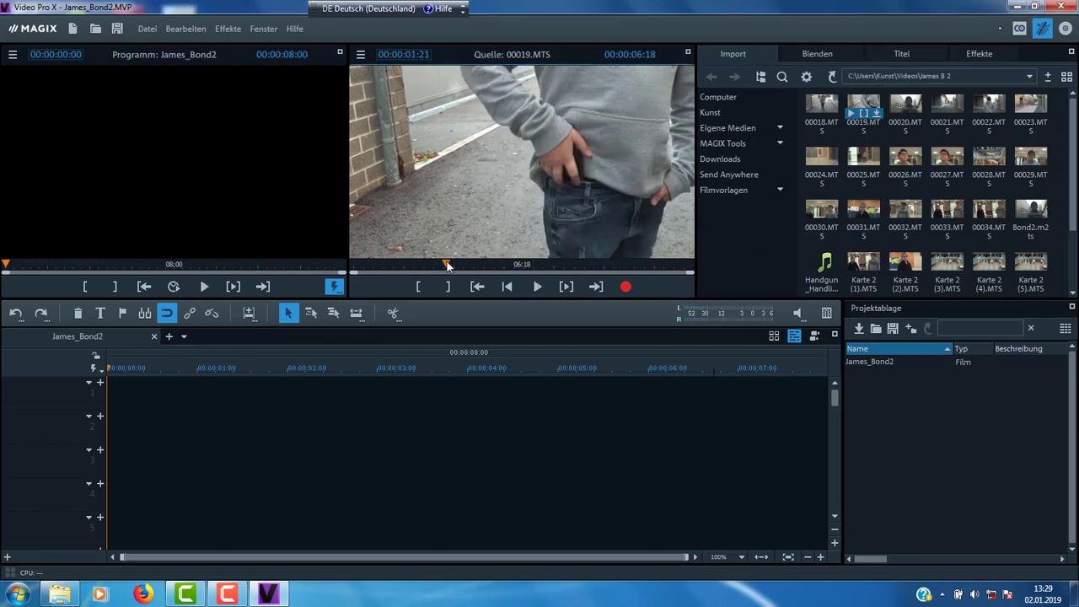
{"action": "left_click_drag", "start_coordinate": [446, 264], "coordinate": [421, 265]}
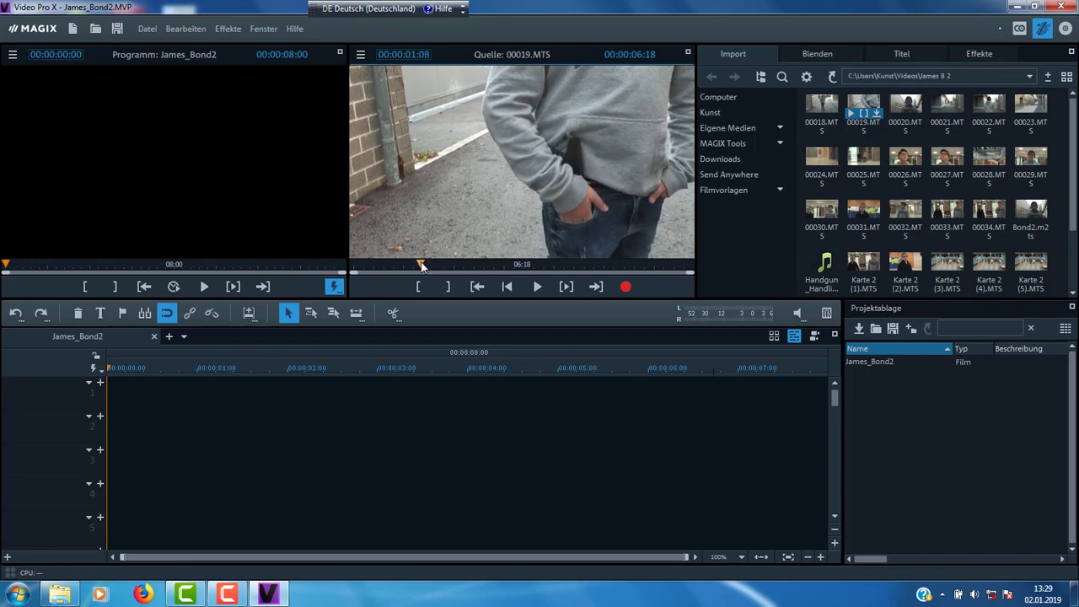
{"action": "left_click", "coordinate": [421, 287]}
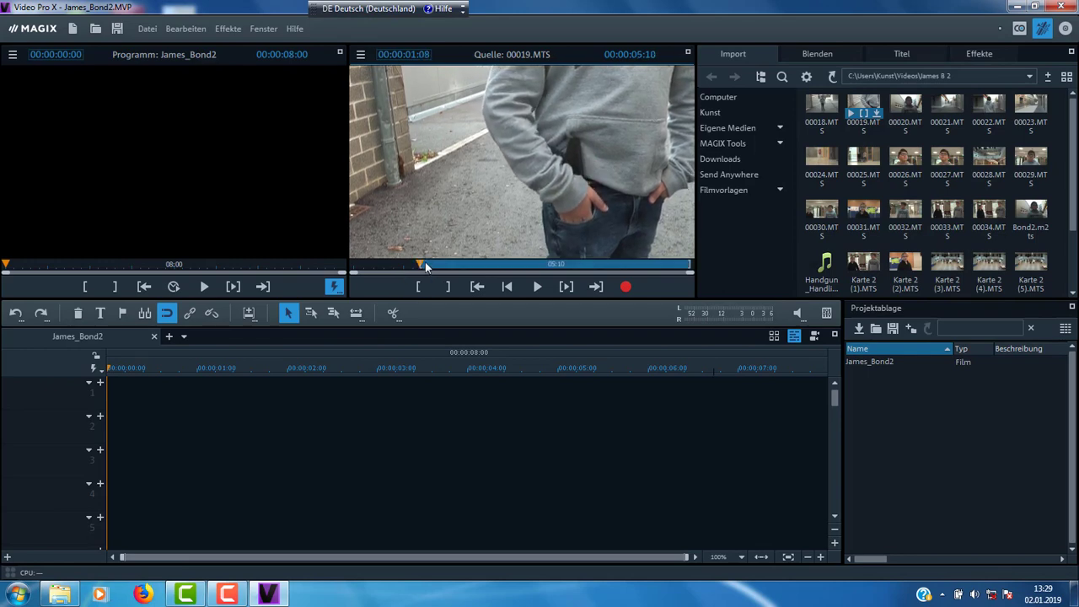
- Set the out point of 00019.MTS at 00:00:04:20 and place the range on track 3 at about 0.8 seconds
{"action": "left_click", "coordinate": [507, 266]}
{"action": "left_click_drag", "start_coordinate": [507, 267], "coordinate": [595, 264]}
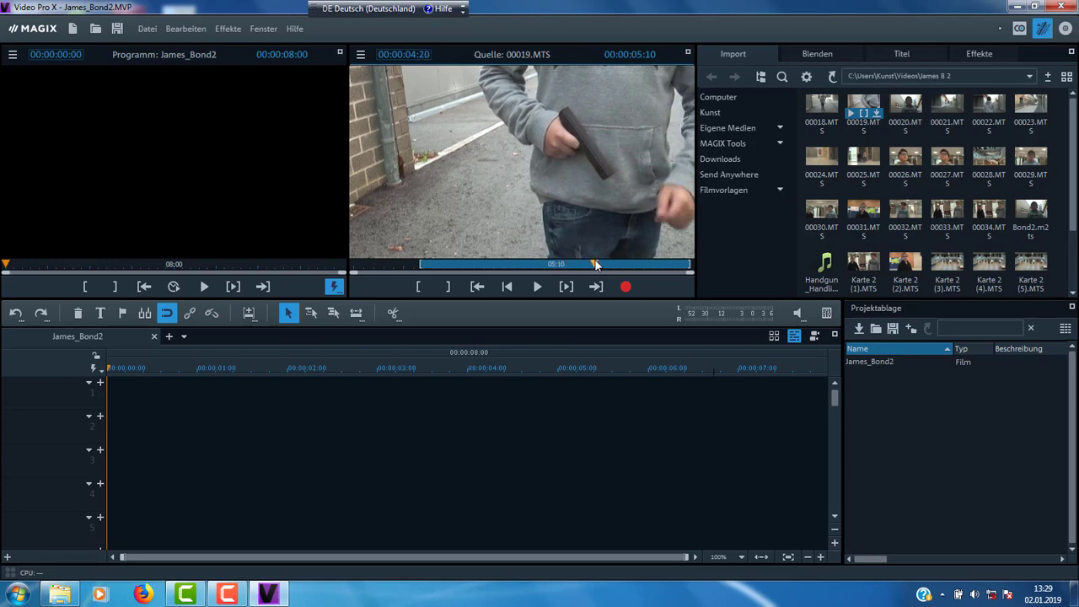
{"action": "left_click", "coordinate": [449, 287]}
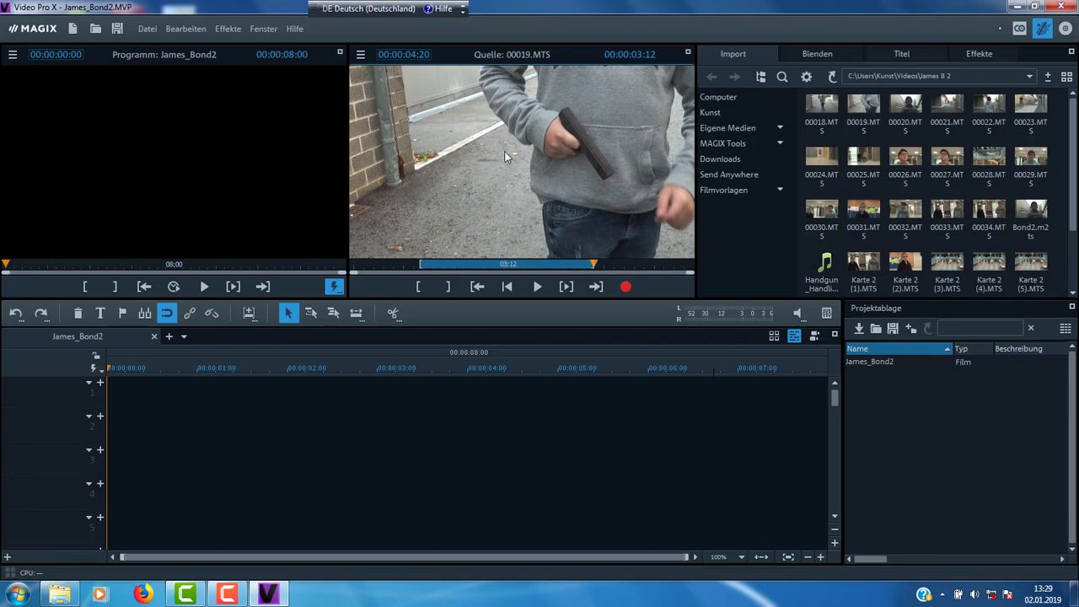
{"action": "left_click_drag", "start_coordinate": [505, 156], "coordinate": [215, 463]}
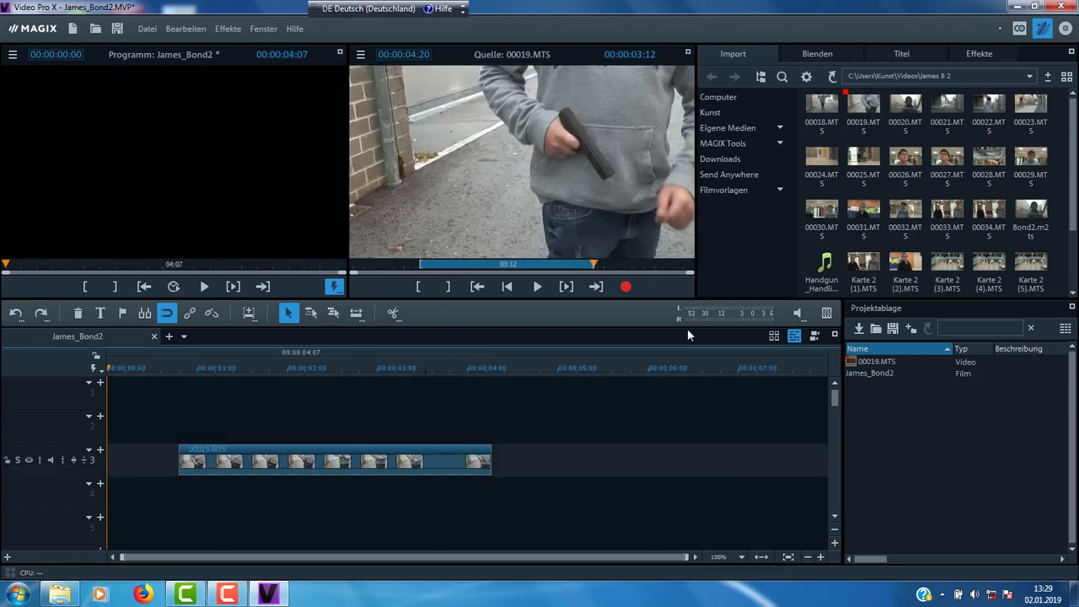
- Mark a 01:13 range of 00020.MTS starting at 00:00:03:02 and place it on track 3 directly after 00019.MTS
{"action": "left_click", "coordinate": [892, 114]}
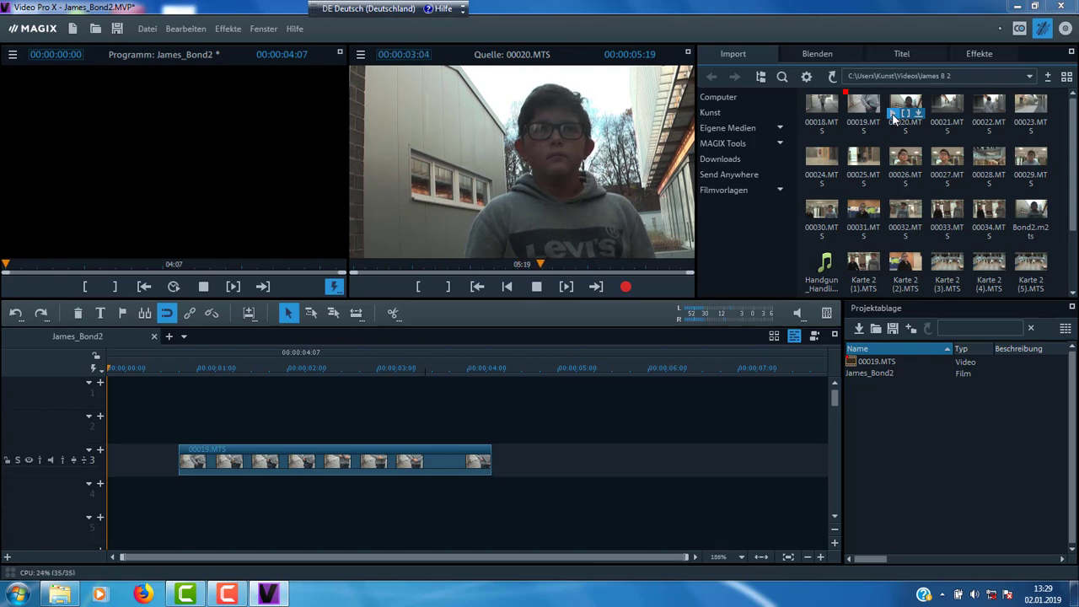
{"action": "left_click", "coordinate": [537, 286]}
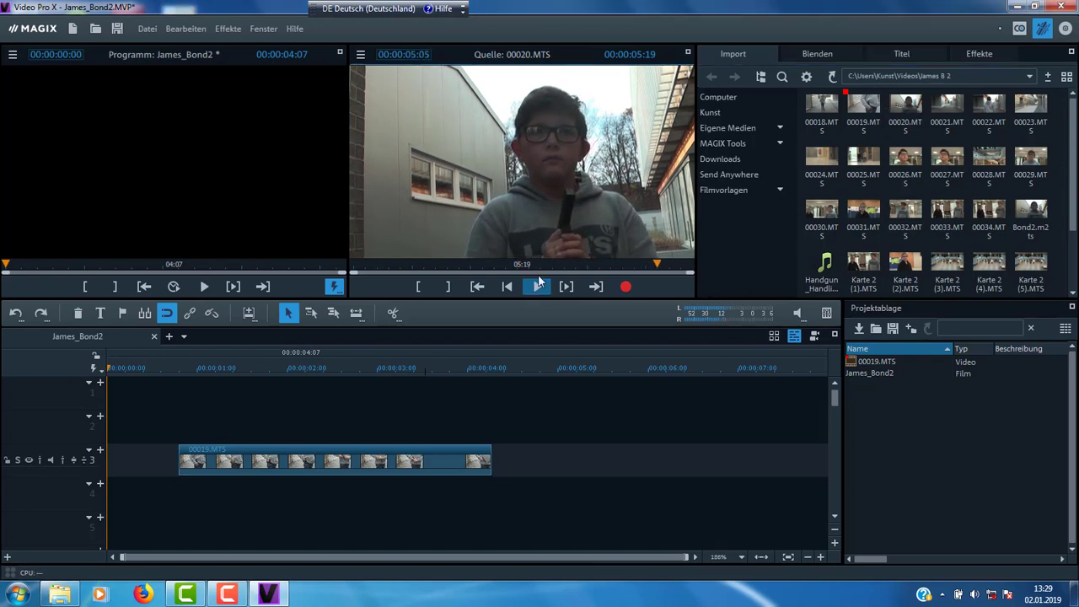
{"action": "mouse_move", "coordinate": [539, 264]}
{"action": "left_mouse_down"}
{"action": "mouse_move", "coordinate": [556, 264]}
{"action": "mouse_move", "coordinate": [536, 267]}
{"action": "left_mouse_up"}
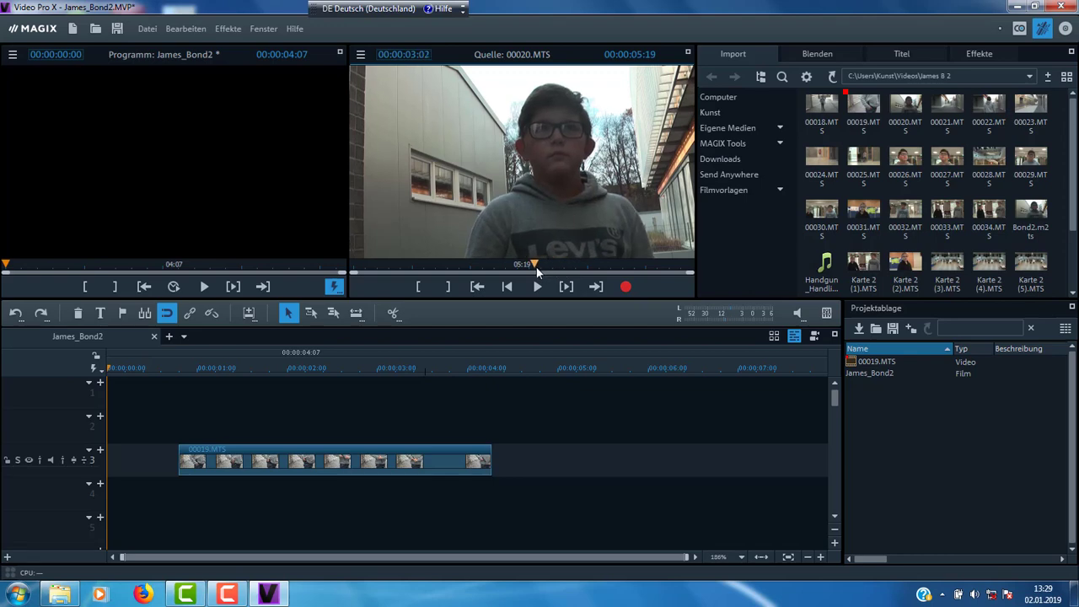
{"action": "left_click", "coordinate": [417, 286]}
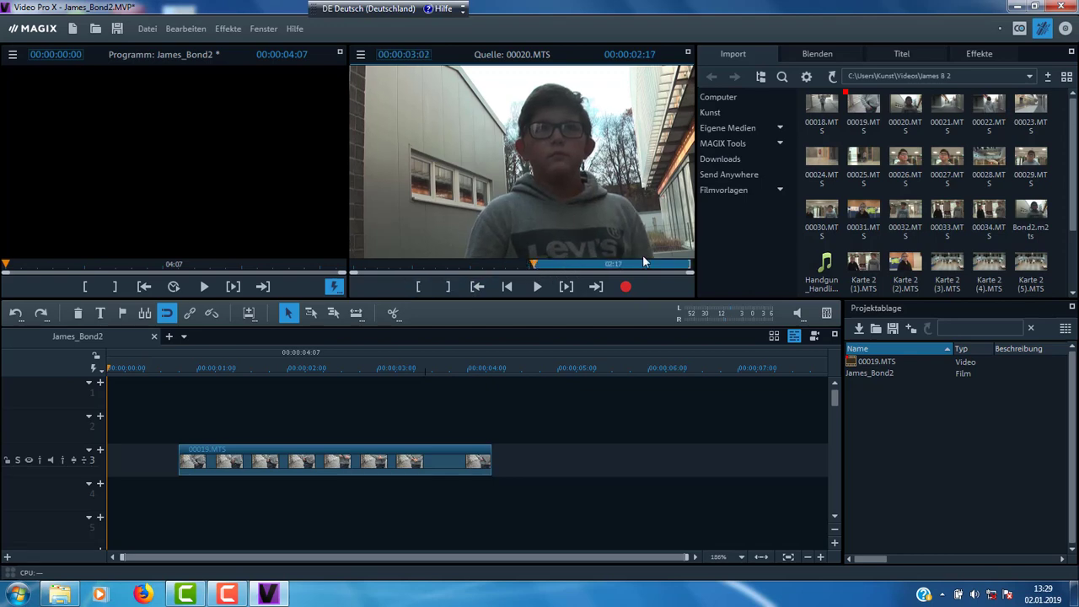
{"action": "left_click_drag", "start_coordinate": [683, 264], "coordinate": [621, 265]}
{"action": "left_click_drag", "start_coordinate": [589, 183], "coordinate": [528, 466]}
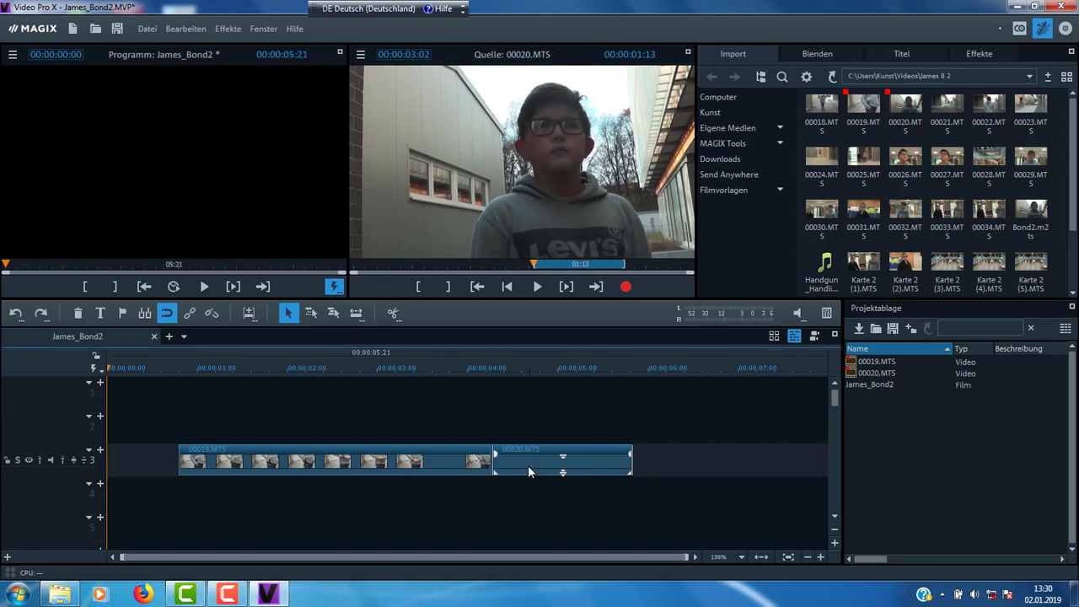
- Preview the clip 00022.MTS and set its in point at 00:00:01:22
{"action": "left_click", "coordinate": [976, 114]}
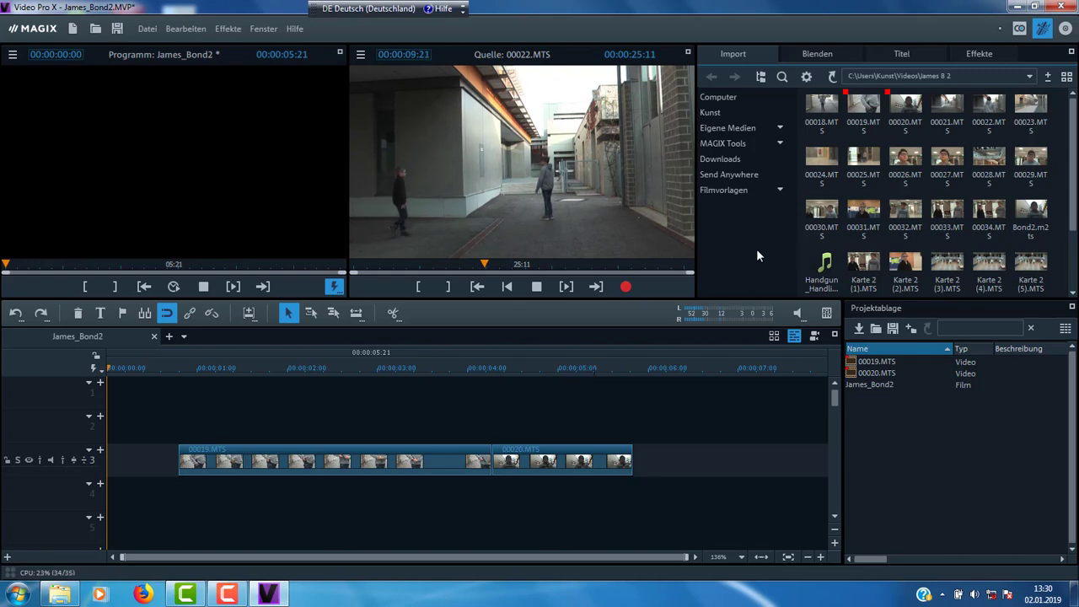
{"action": "left_click", "coordinate": [538, 287]}
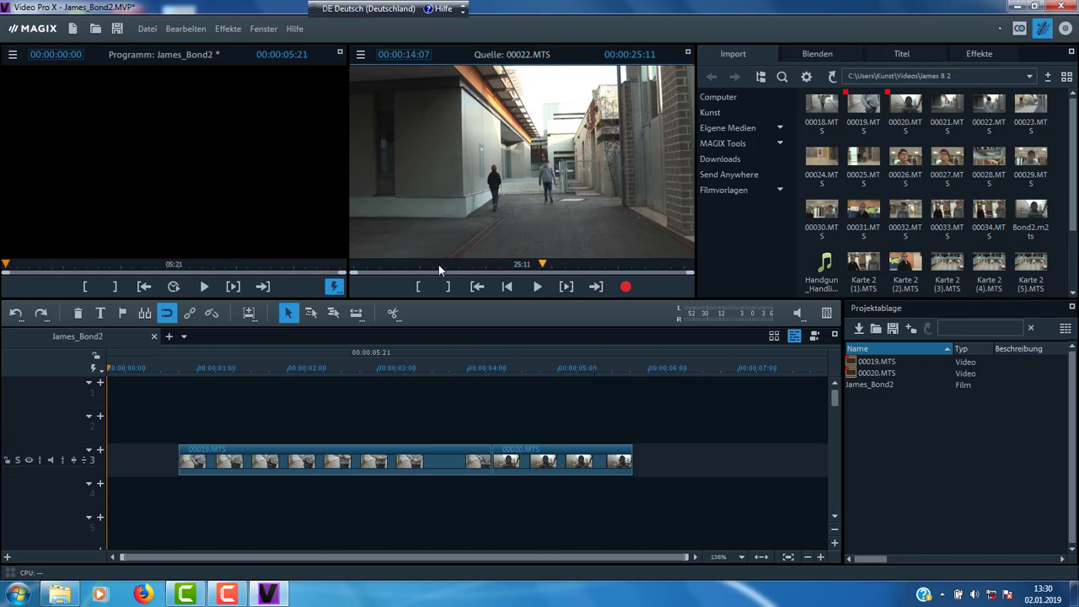
{"action": "left_click_drag", "start_coordinate": [439, 269], "coordinate": [379, 266]}
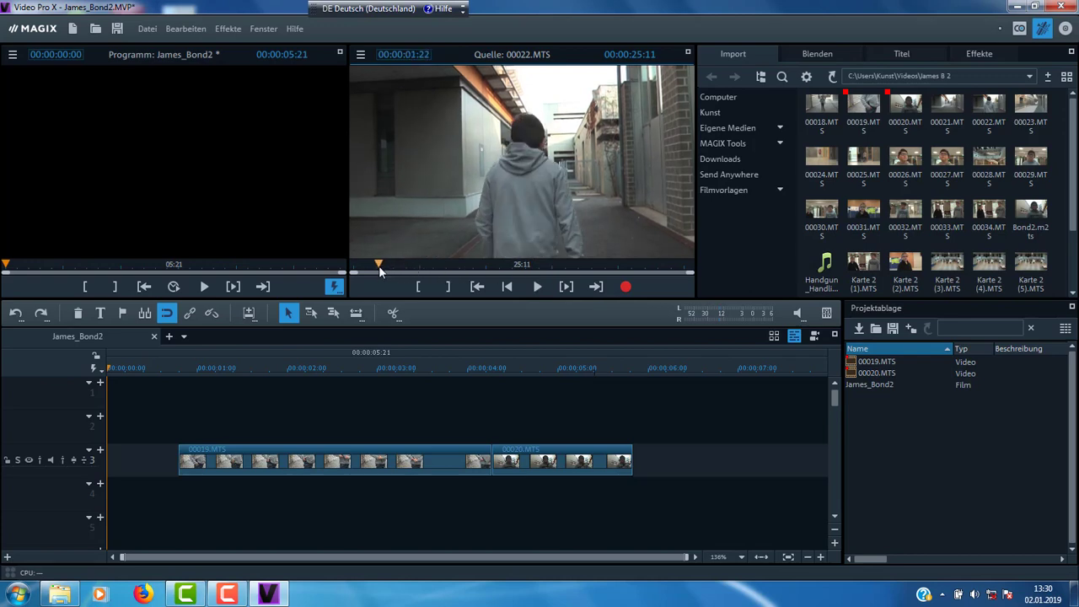
{"action": "left_click", "coordinate": [418, 287]}
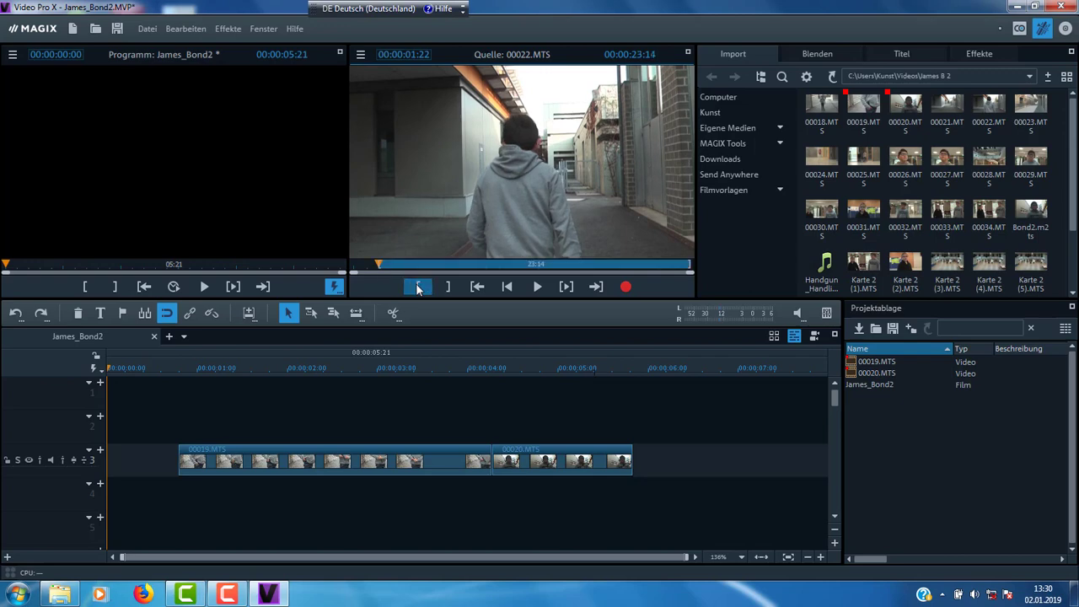
- Set the out point of 00022.MTS at 00:00:13:17 and place the range on track 3 directly after 00020.MTS
{"action": "left_click", "coordinate": [477, 264]}
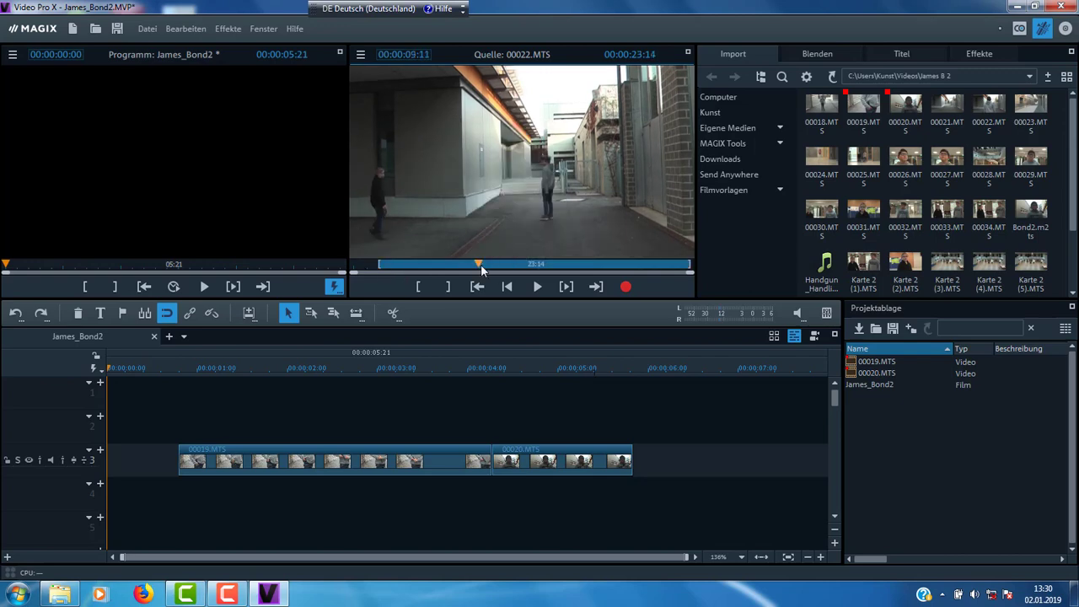
{"action": "left_click_drag", "start_coordinate": [480, 264], "coordinate": [534, 265]}
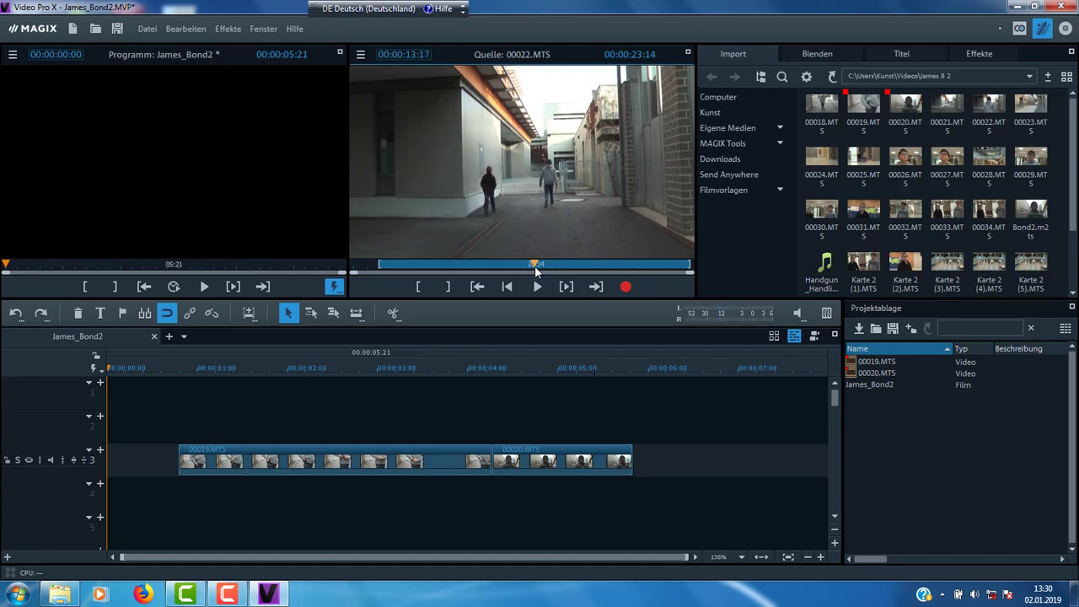
{"action": "left_click", "coordinate": [443, 286]}
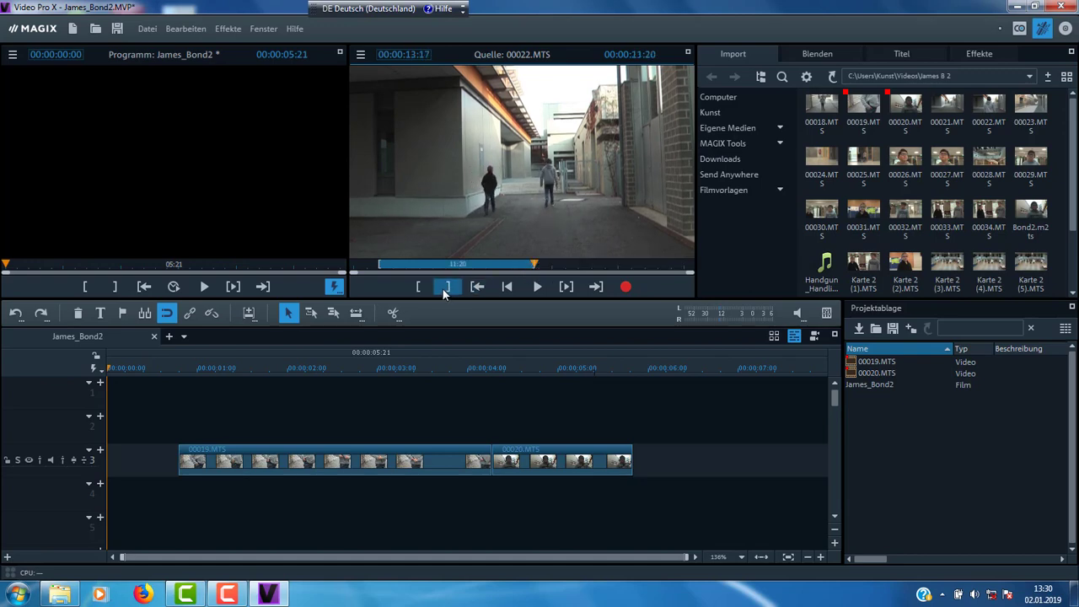
{"action": "left_click_drag", "start_coordinate": [470, 203], "coordinate": [670, 452]}
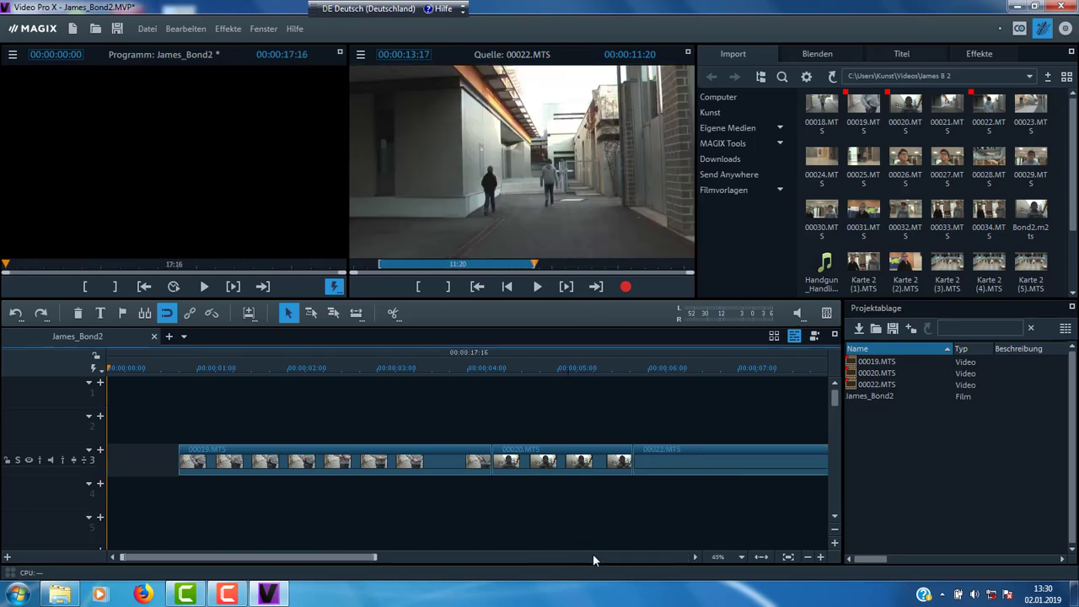
- Move the playhead to the end of the 00022.MTS clip at 00:00:17:16
{"action": "left_click", "coordinate": [807, 557]}
{"action": "left_click", "coordinate": [807, 557]}
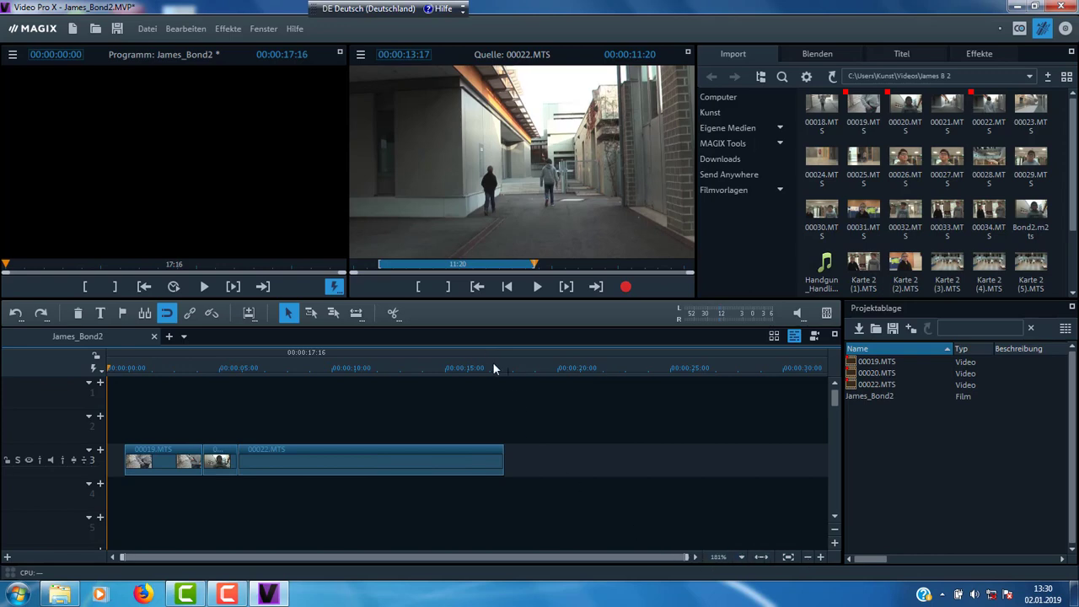
{"action": "left_click_drag", "start_coordinate": [494, 367], "coordinate": [504, 368]}
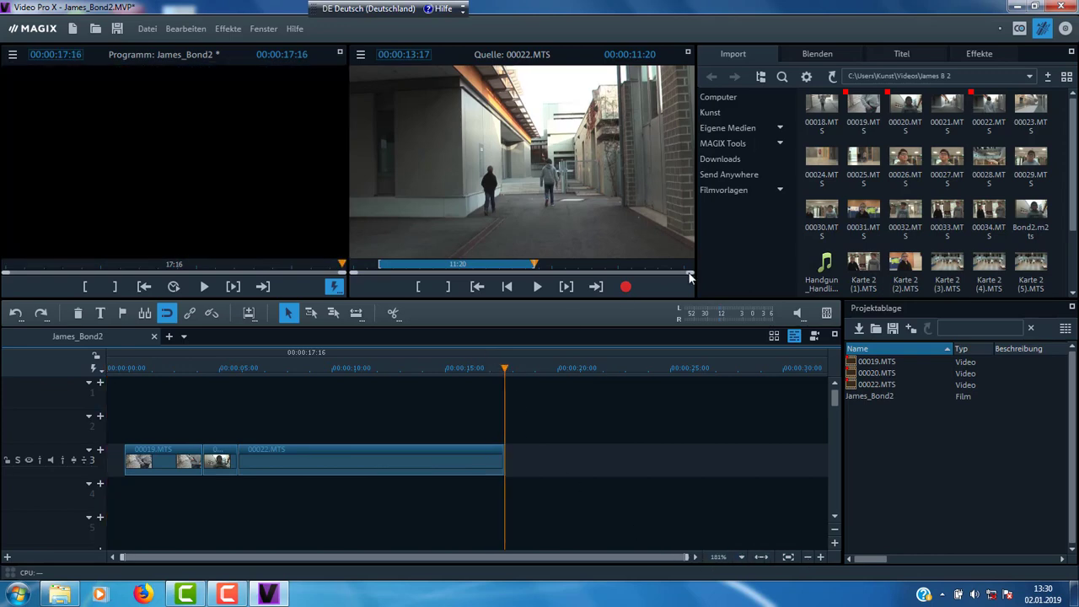
- Mark a 09:19 range of 00023.MTS and place it on track 3 directly after 00022.MTS
{"action": "left_click", "coordinate": [1018, 116]}
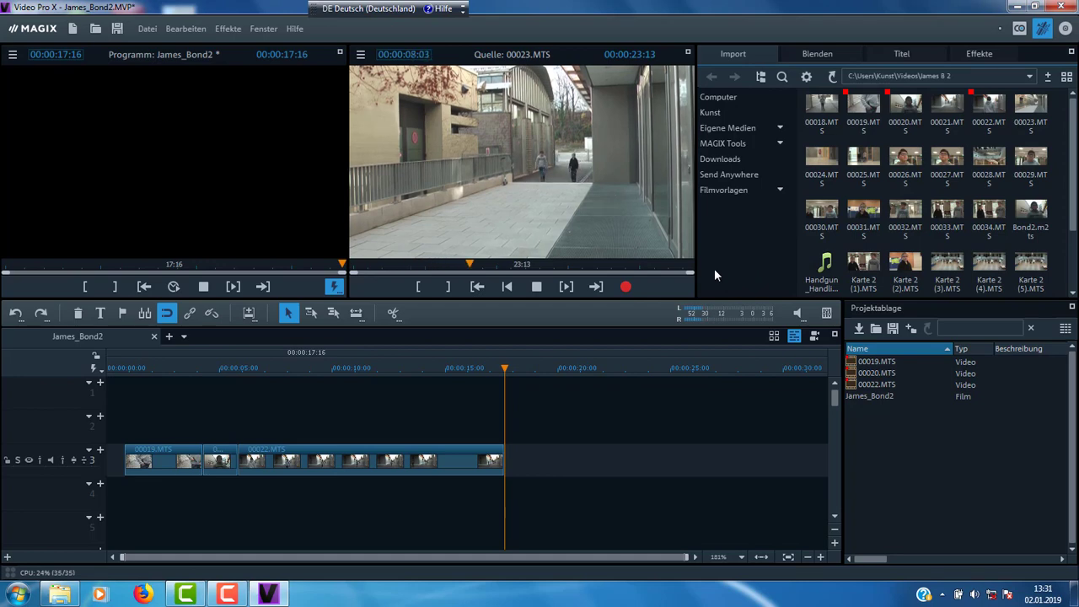
{"action": "left_click", "coordinate": [417, 288]}
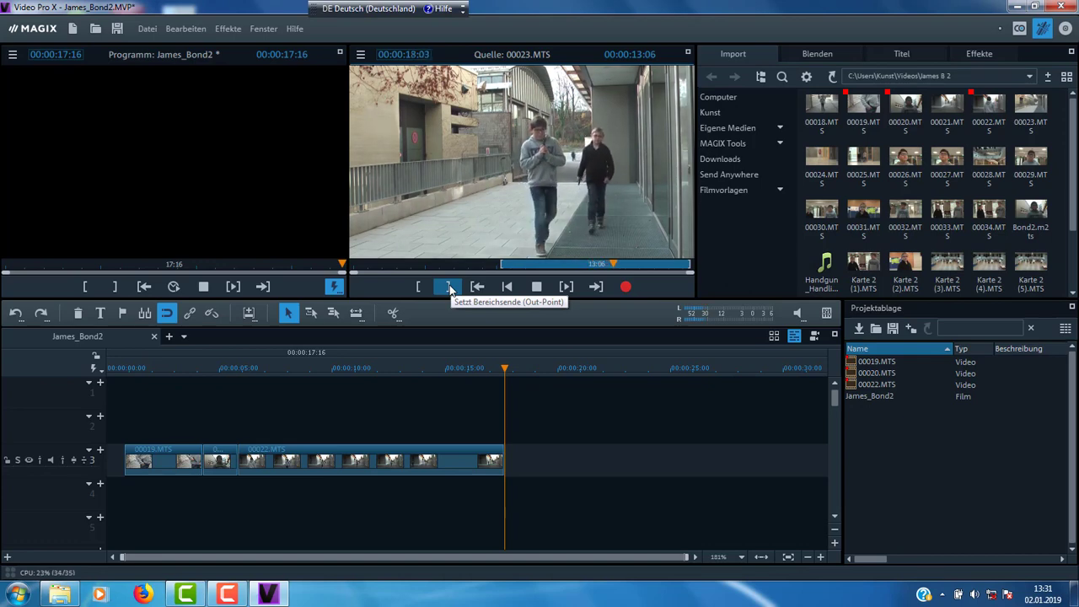
{"action": "left_click", "coordinate": [449, 288]}
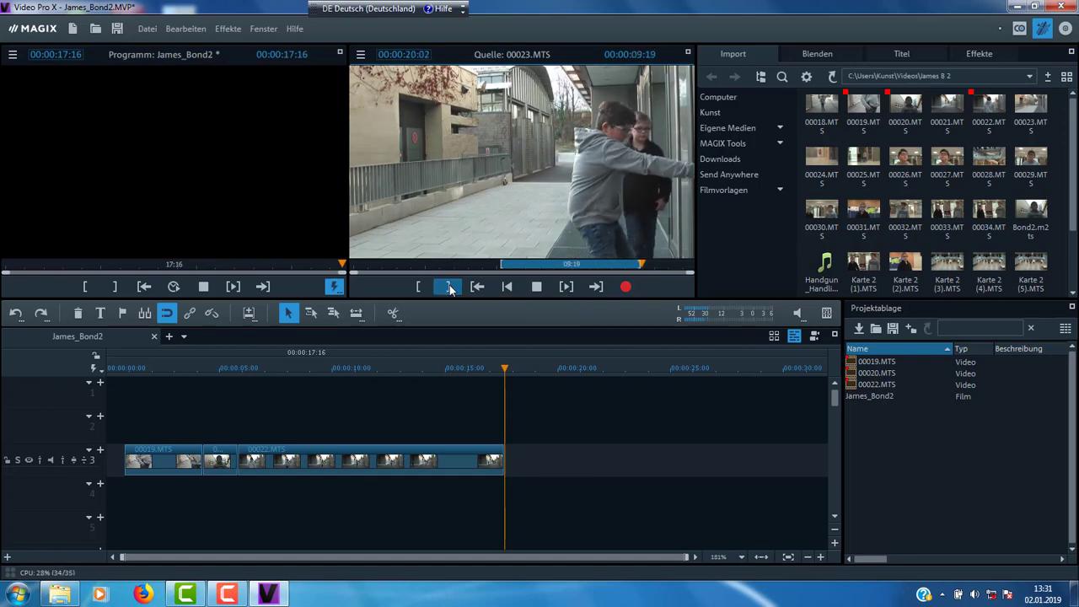
{"action": "left_click", "coordinate": [536, 287]}
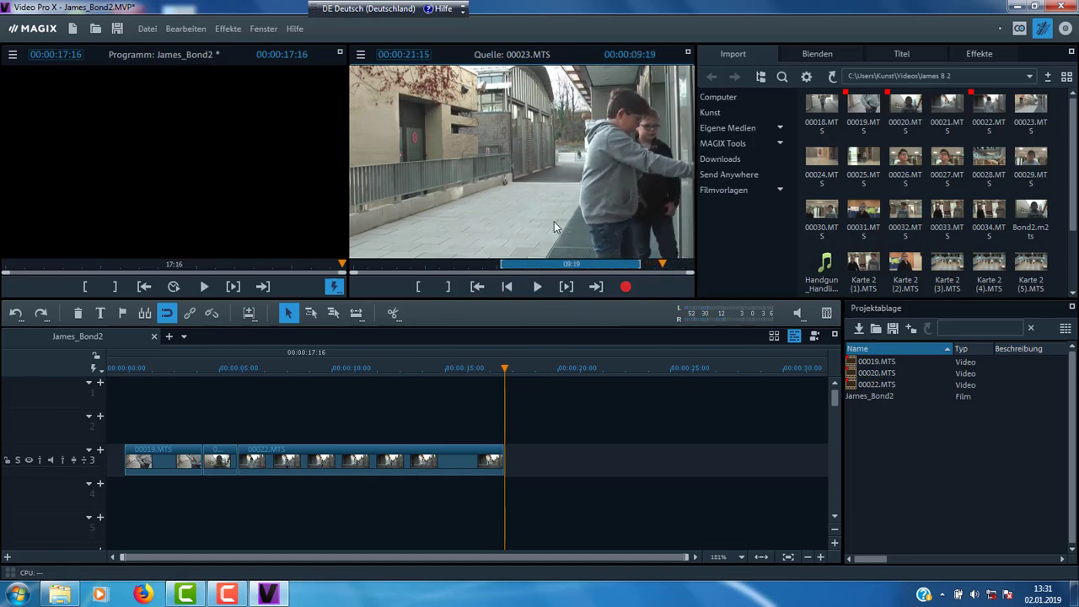
{"action": "left_click_drag", "start_coordinate": [553, 222], "coordinate": [539, 460]}
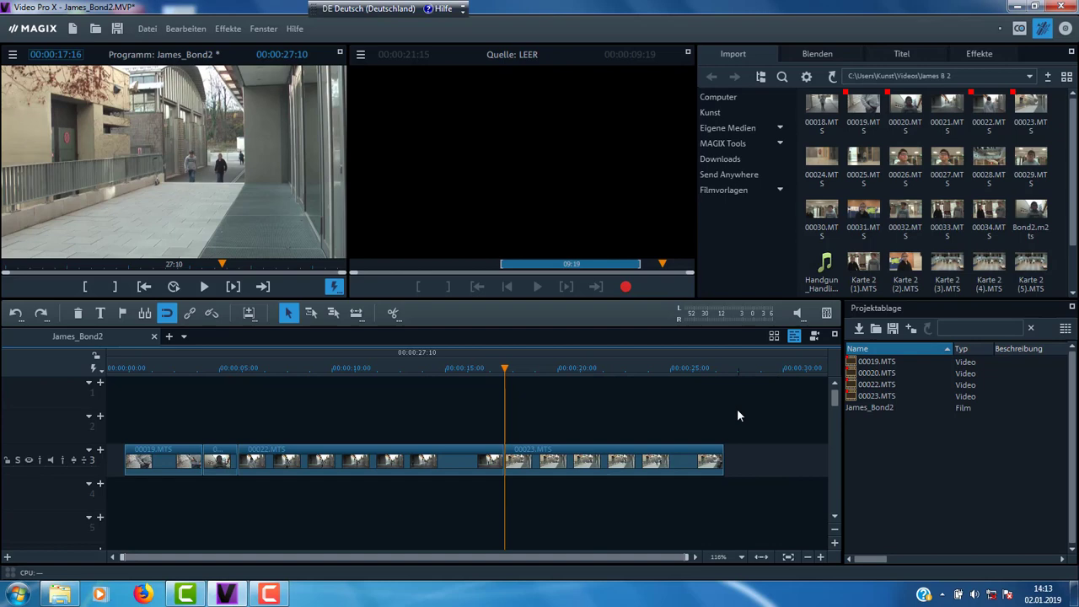
- Separate the audio from all four clips on track 3 and delete the separated audio from track 4
{"action": "left_click_drag", "start_coordinate": [739, 413], "coordinate": [304, 531]}
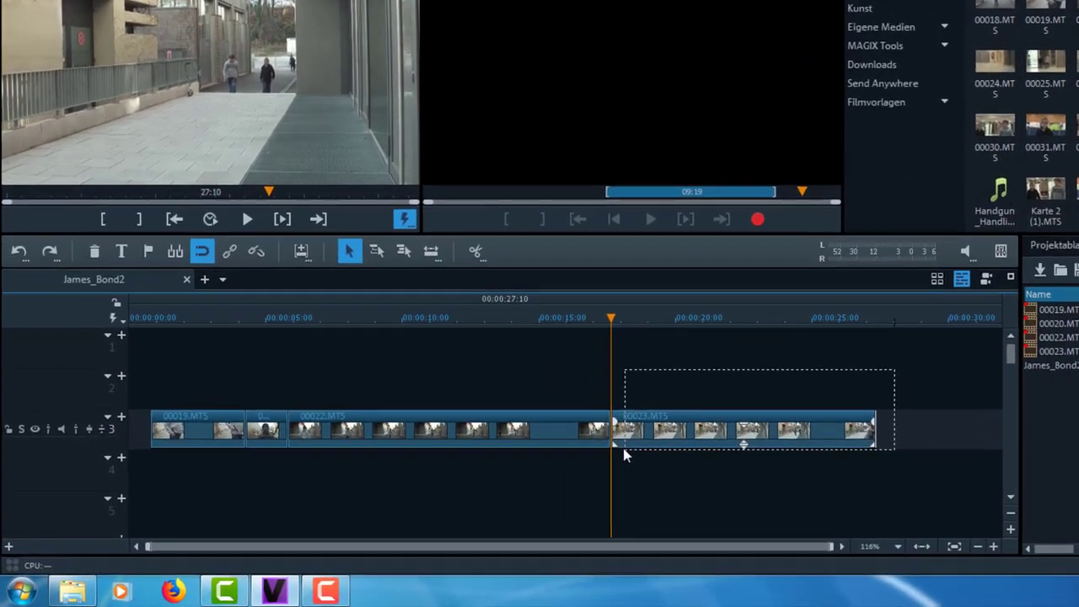
{"action": "left_click_drag", "start_coordinate": [398, 507], "coordinate": [154, 497]}
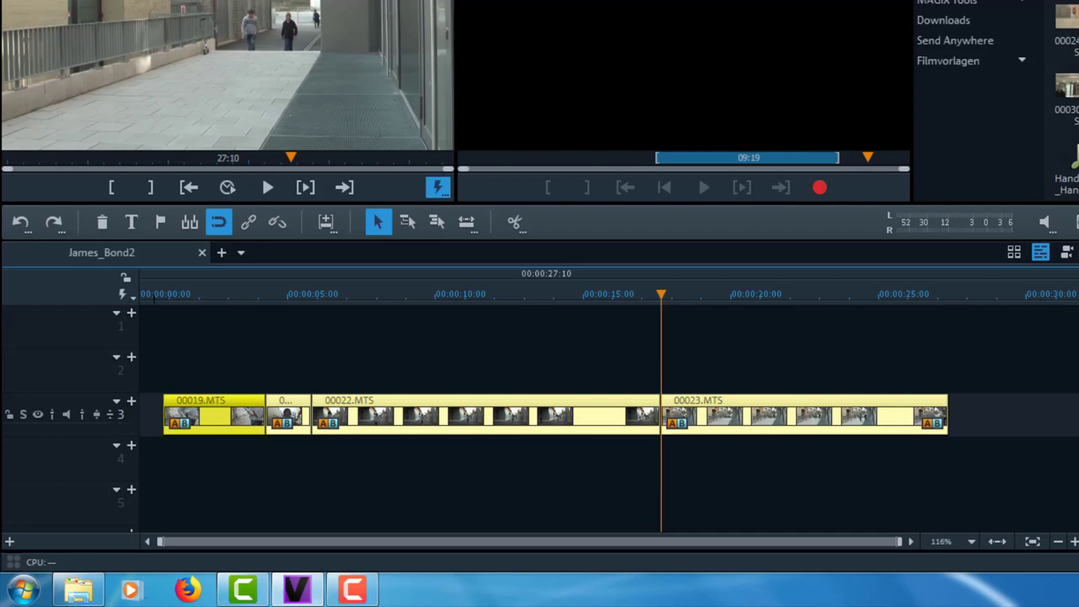
{"action": "left_click", "coordinate": [278, 223]}
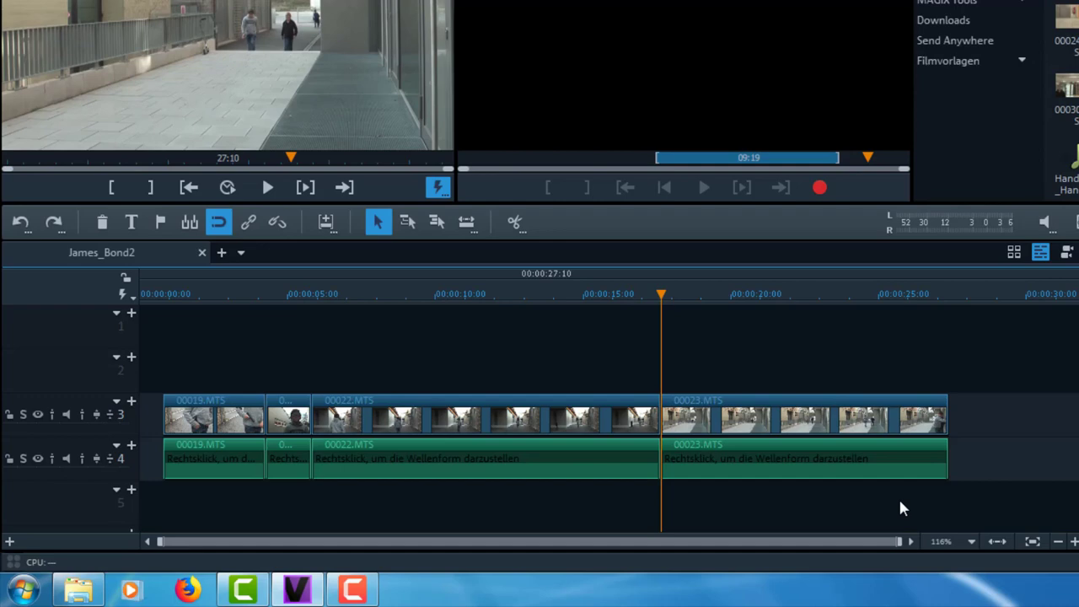
{"action": "left_click_drag", "start_coordinate": [991, 453], "coordinate": [161, 513]}
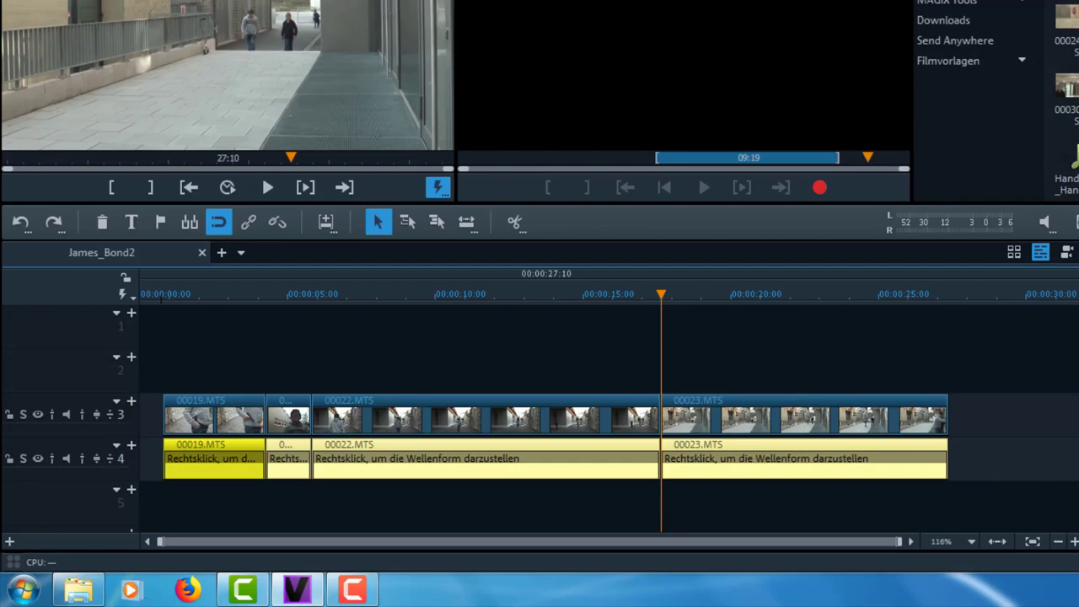
{"action": "key", "text": "Delete"}
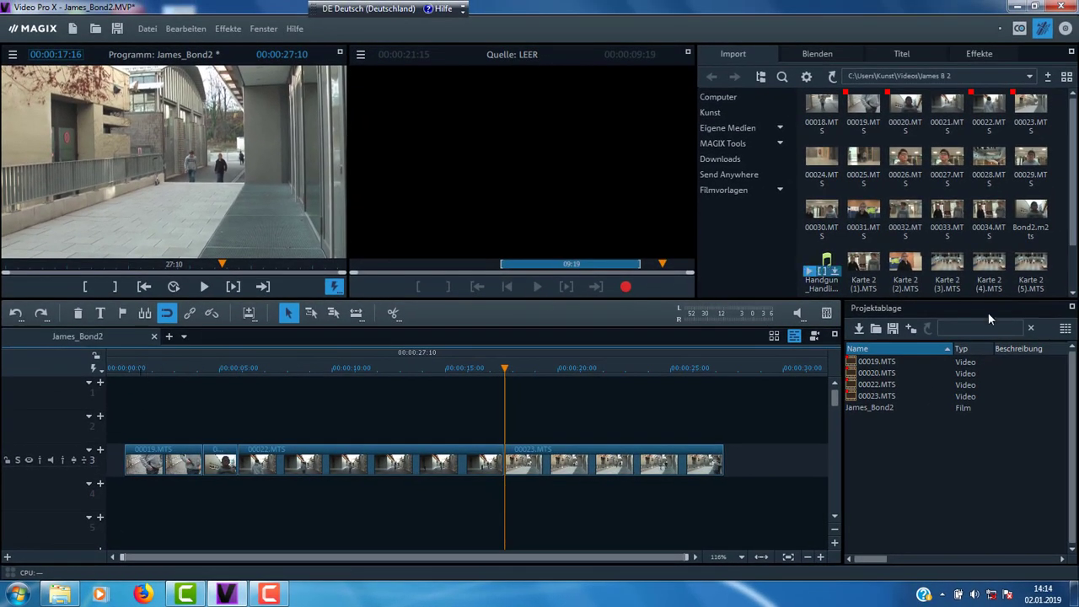
{"action": "left_click_drag", "start_coordinate": [1074, 210], "coordinate": [1076, 227]}
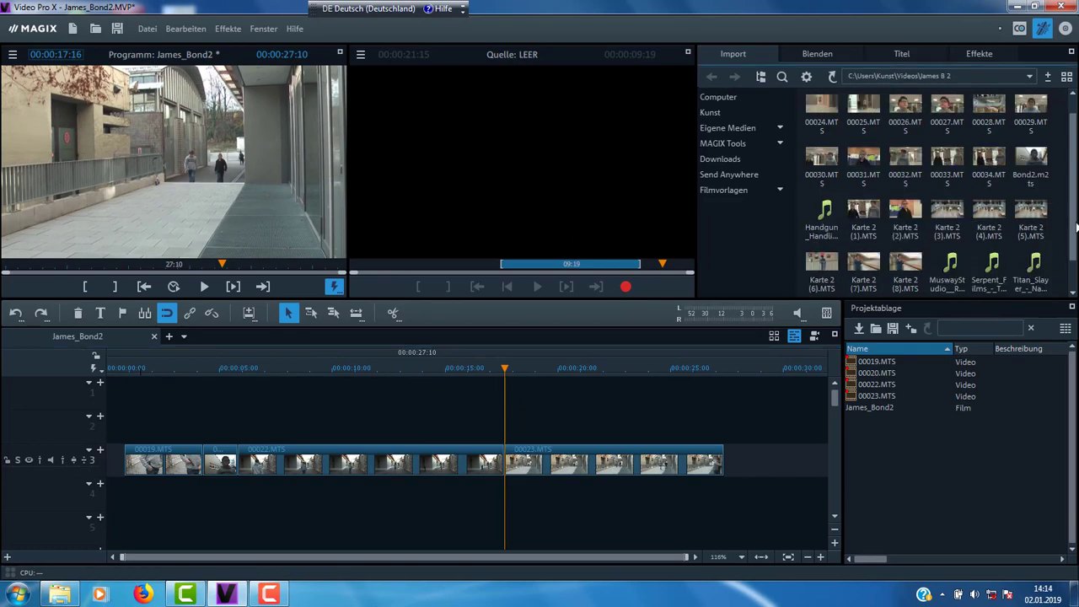
{"action": "mouse_move", "coordinate": [933, 271]}
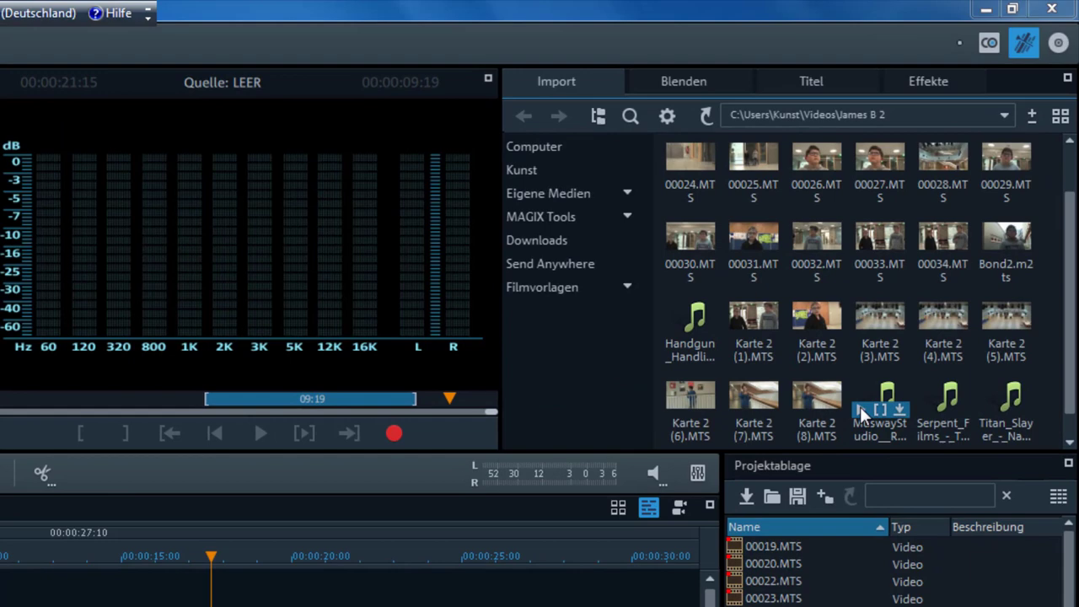
{"action": "left_click", "coordinate": [861, 411]}
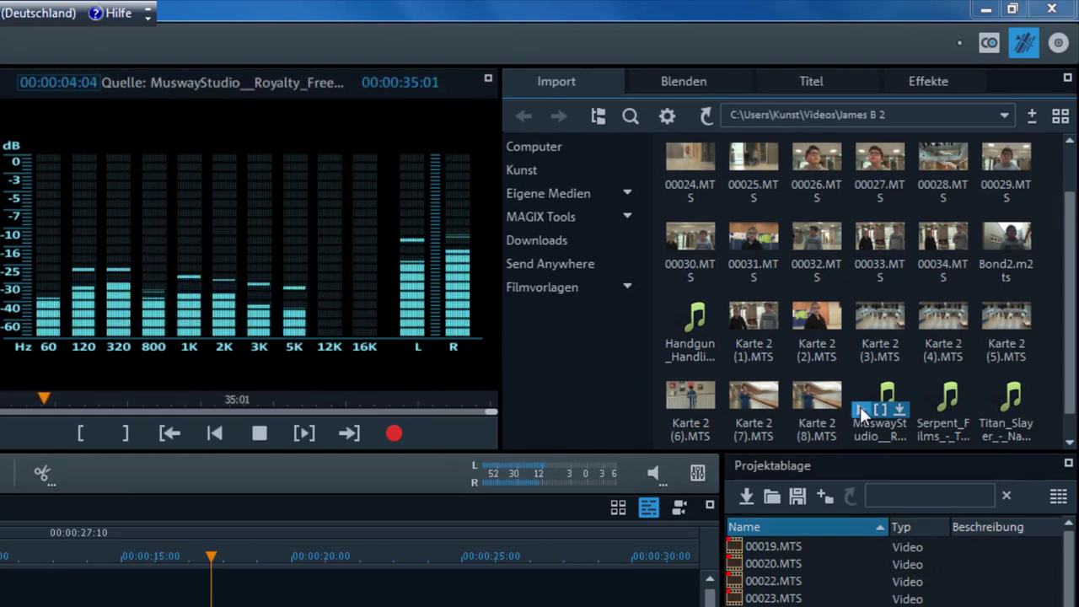
{"action": "left_click", "coordinate": [924, 411]}
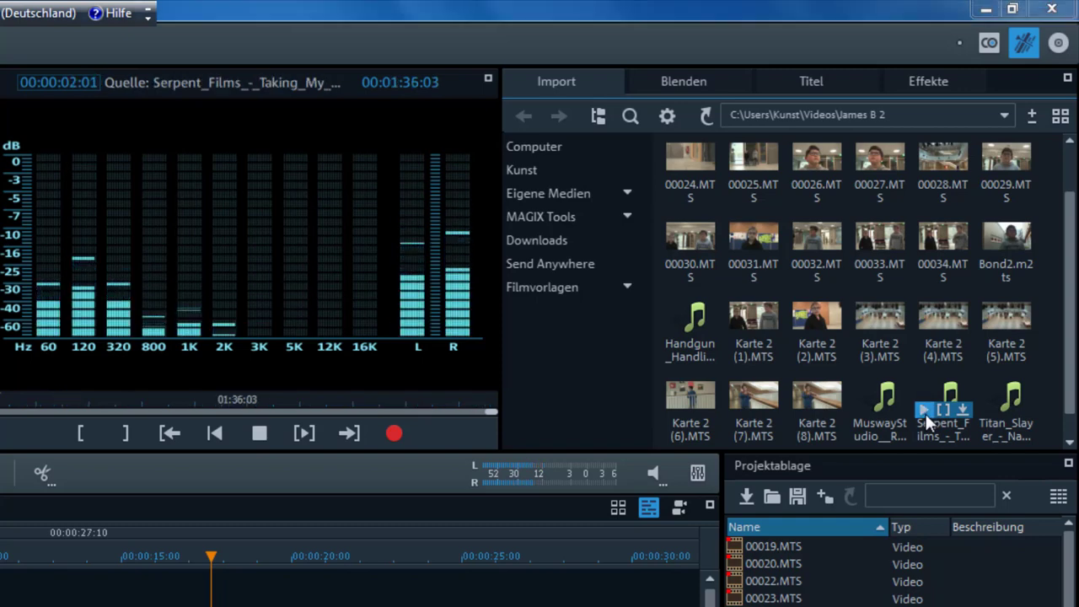
{"action": "mouse_move", "coordinate": [983, 410]}
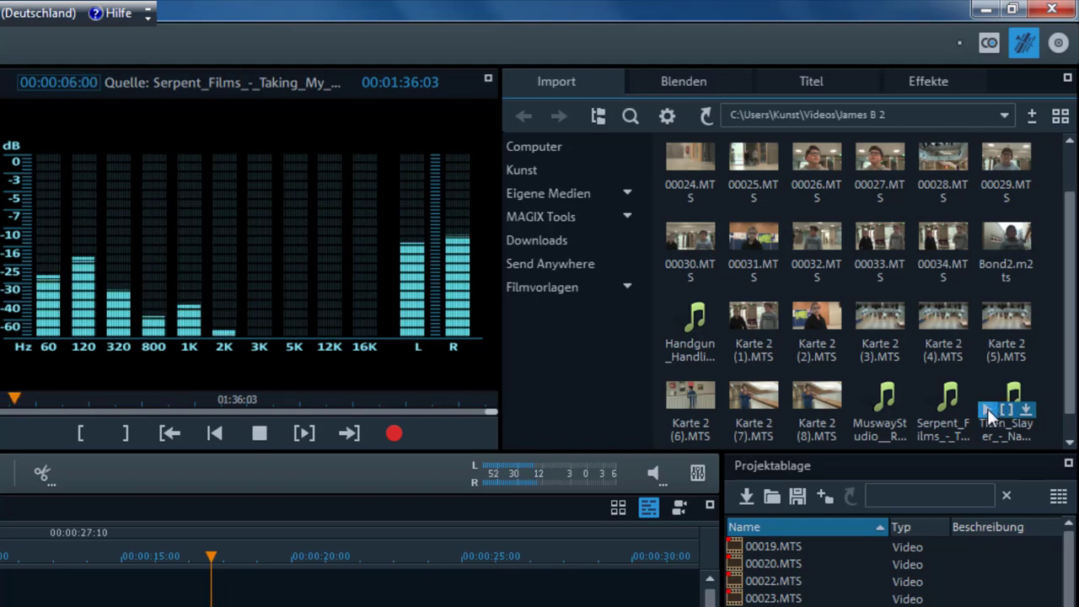
{"action": "left_click", "coordinate": [987, 410]}
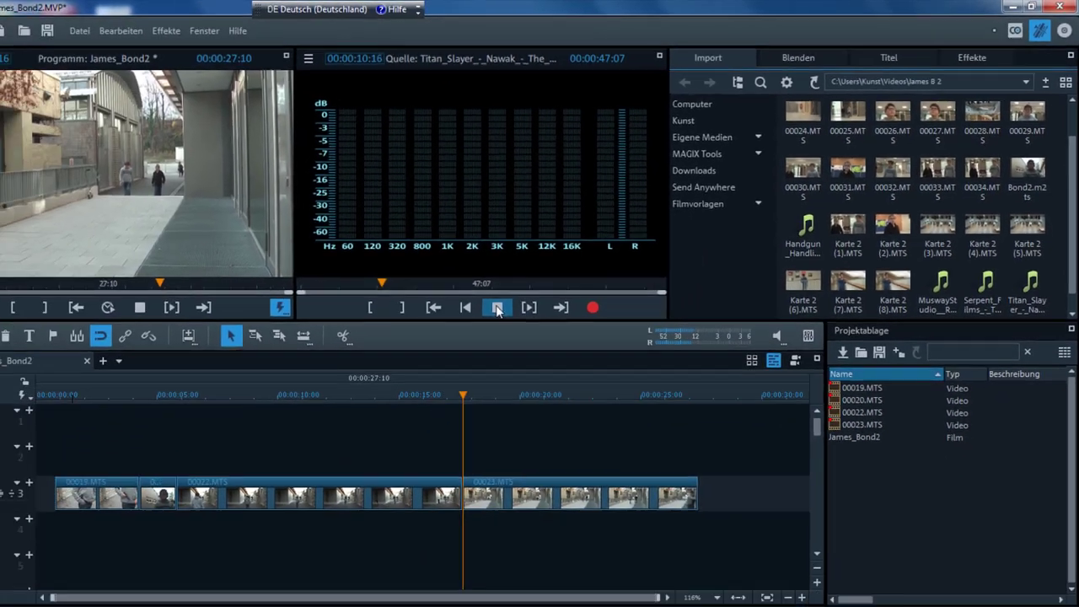
{"action": "left_click", "coordinate": [497, 308]}
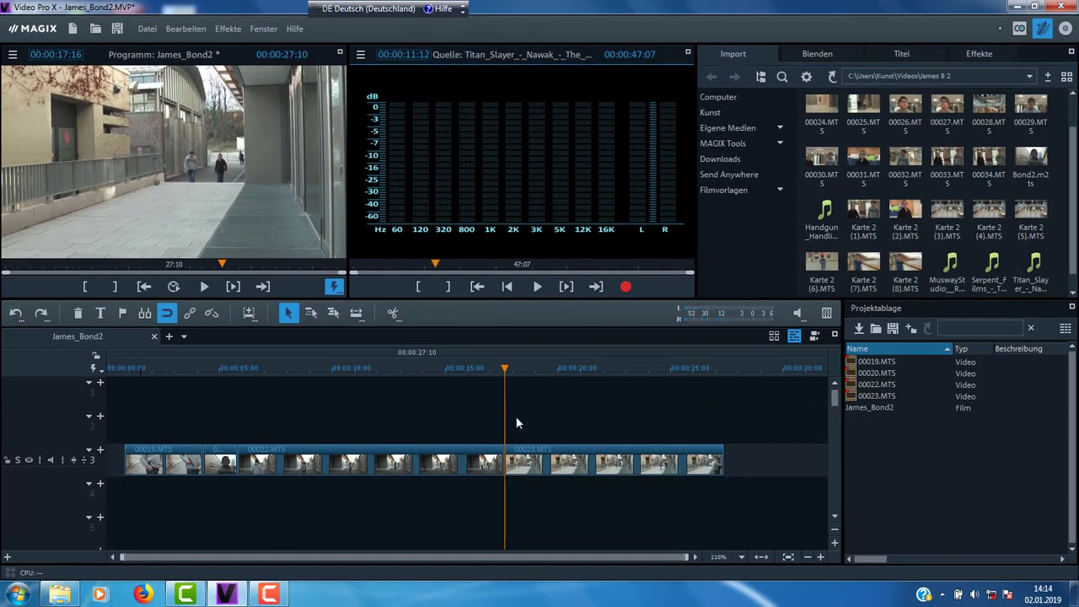
- Place the Titan_Slayer music on track 4 at the start of 00019.MTS and remove its end beyond 00023.MTS
{"action": "left_click_drag", "start_coordinate": [517, 423], "coordinate": [159, 484]}
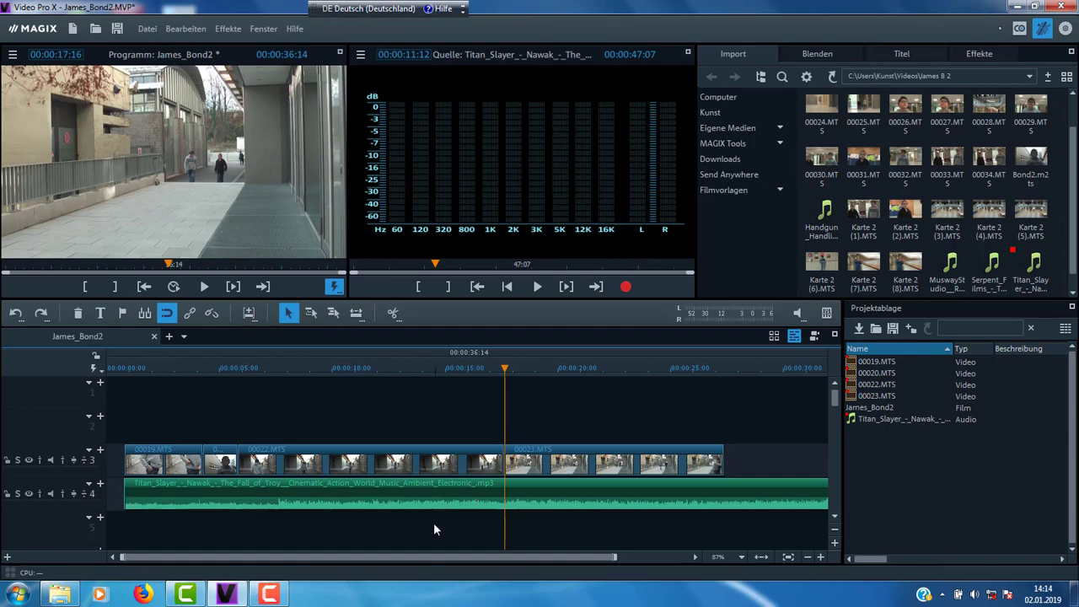
{"action": "left_click", "coordinate": [769, 499]}
{"action": "left_click", "coordinate": [725, 368]}
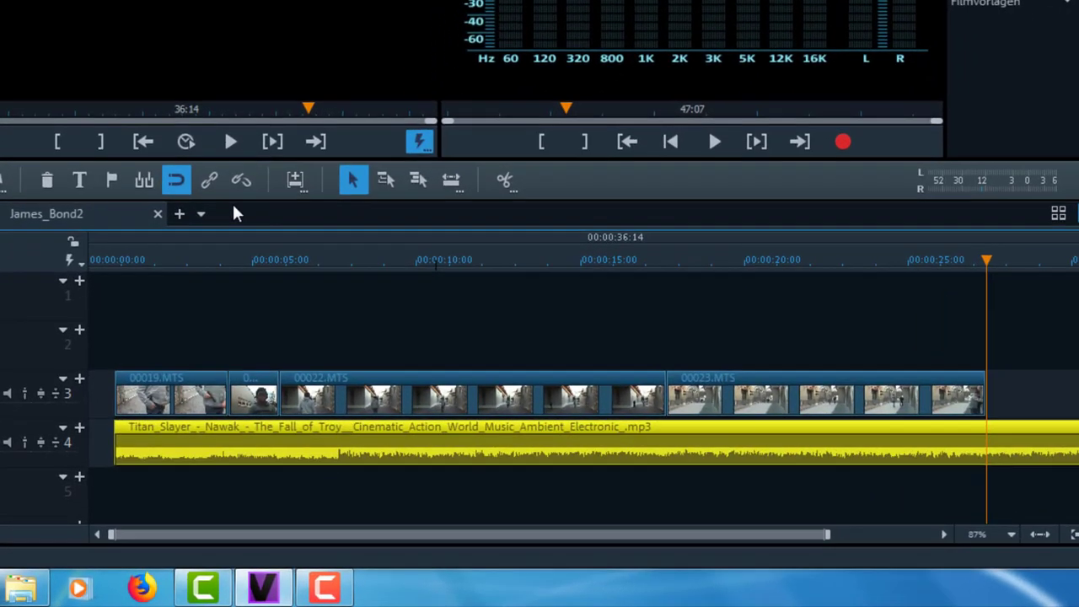
{"action": "left_click", "coordinate": [509, 177]}
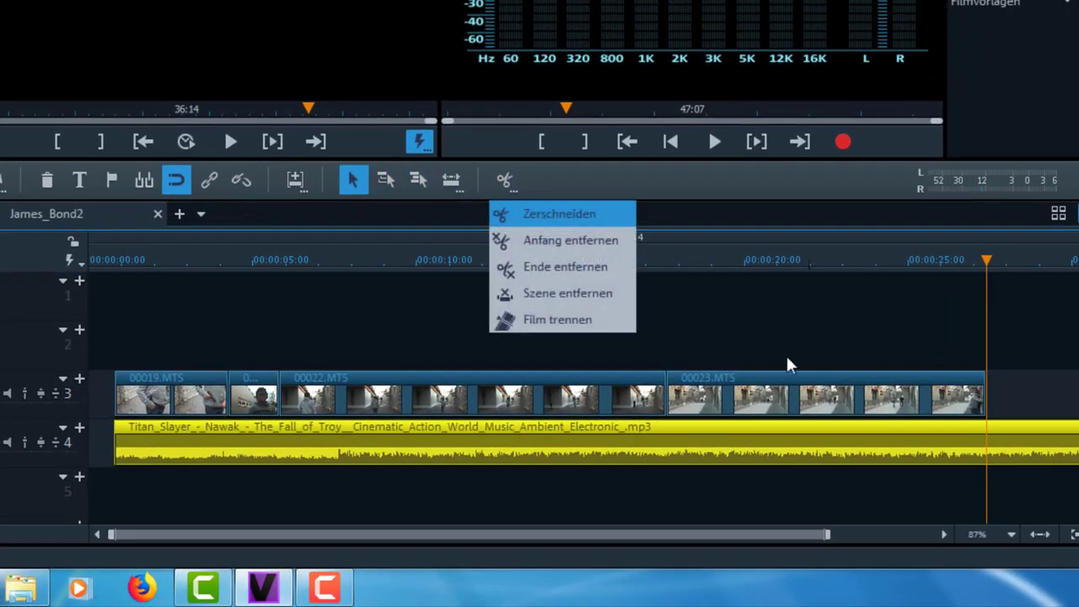
{"action": "left_click", "coordinate": [605, 268]}
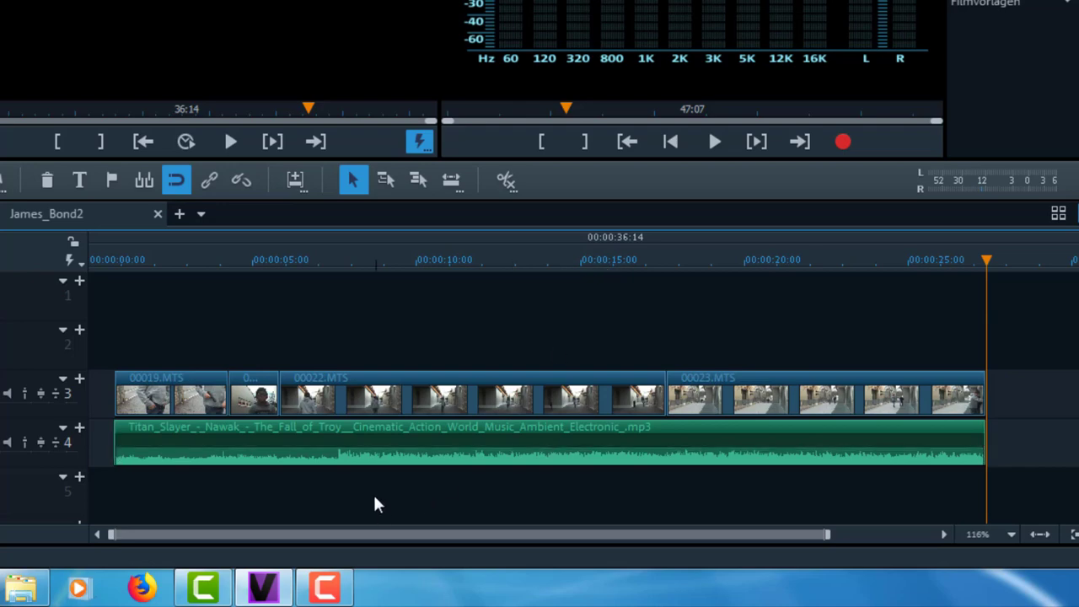
- Add a fade-in of about 3 seconds to the Titan_Slayer music on track 4
{"action": "left_click", "coordinate": [159, 441]}
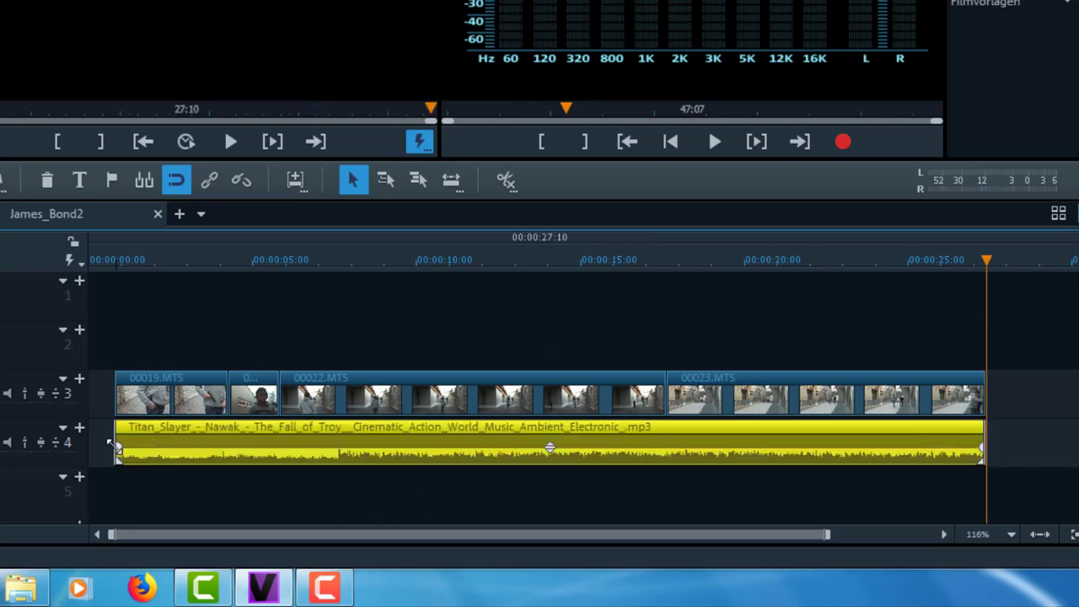
{"action": "left_click_drag", "start_coordinate": [118, 448], "coordinate": [217, 447]}
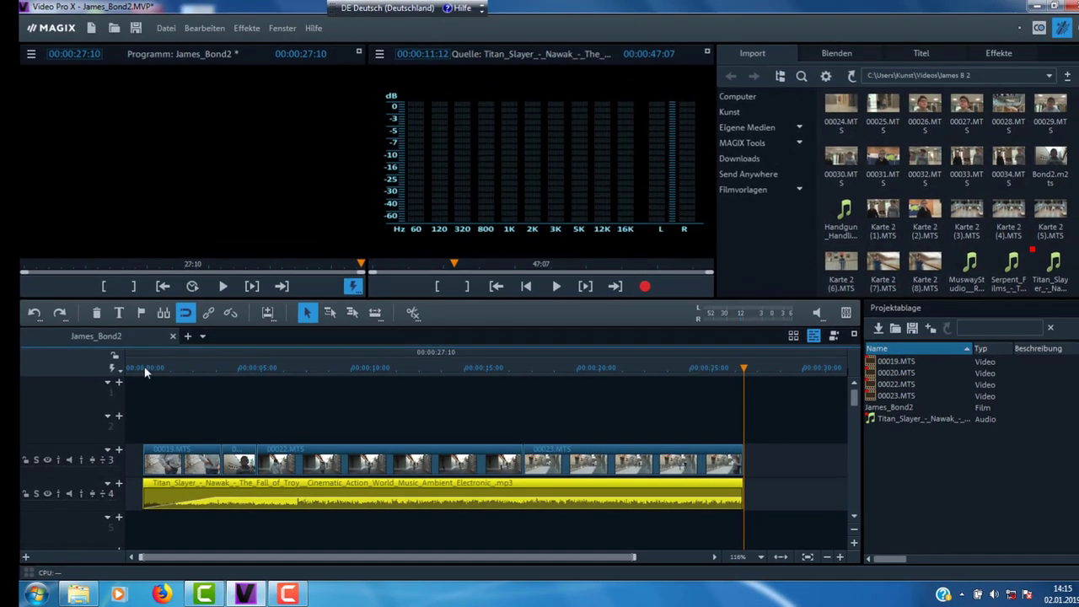
- Play the cut from the start of 00019.MTS and set the playhead to 00:00:02:15
{"action": "left_click", "coordinate": [117, 260]}
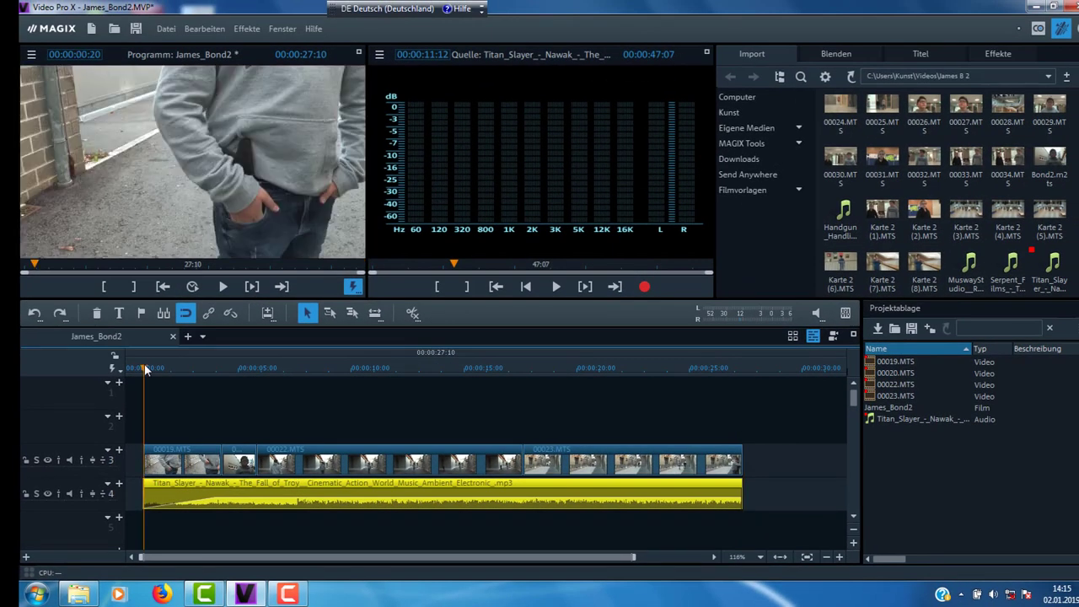
{"action": "left_click", "coordinate": [221, 288]}
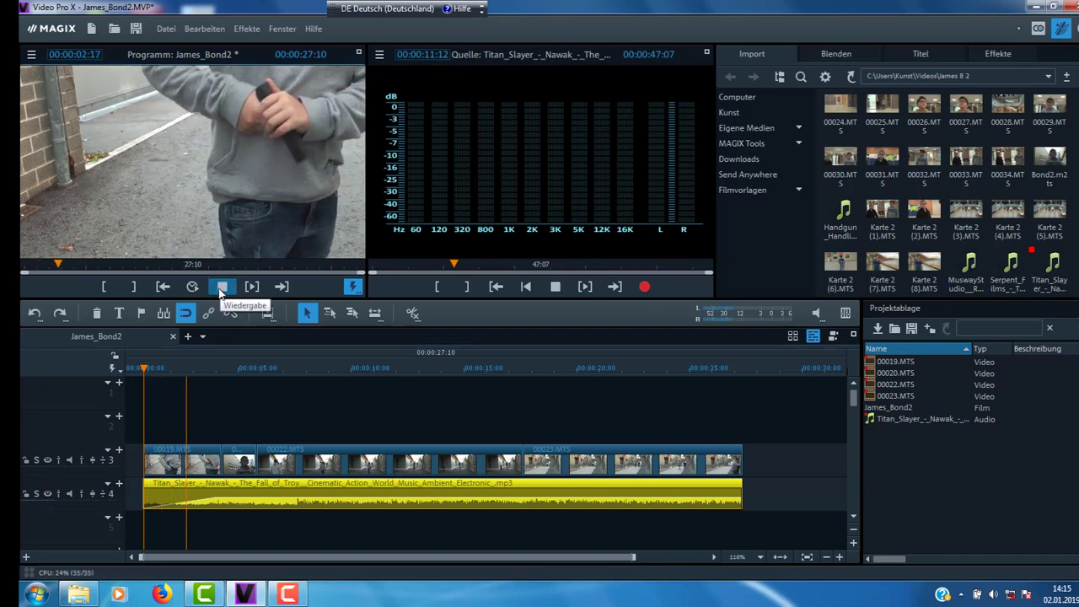
{"action": "left_click", "coordinate": [221, 287]}
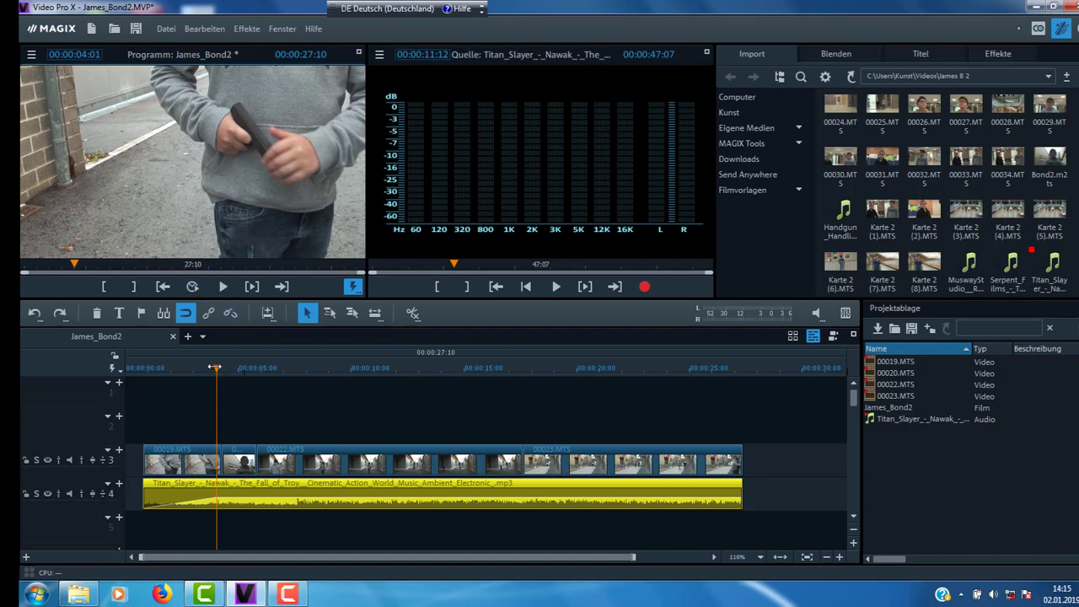
{"action": "left_click_drag", "start_coordinate": [215, 368], "coordinate": [184, 368]}
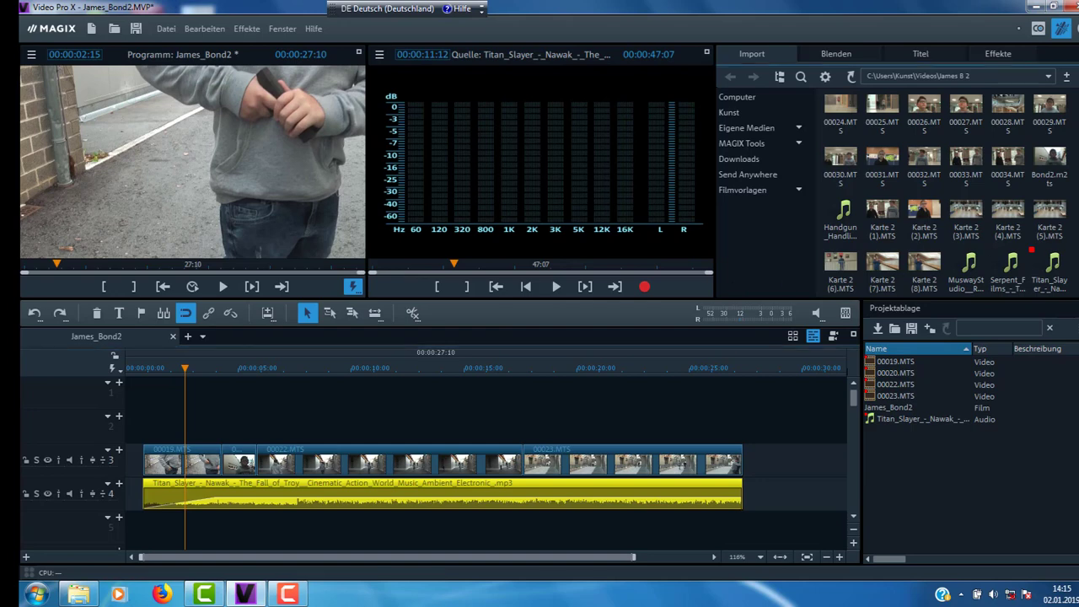
- Preview the Handgun_Handling_Souds audio file and set its in point at 00:00:01:13
{"action": "left_click", "coordinate": [829, 220]}
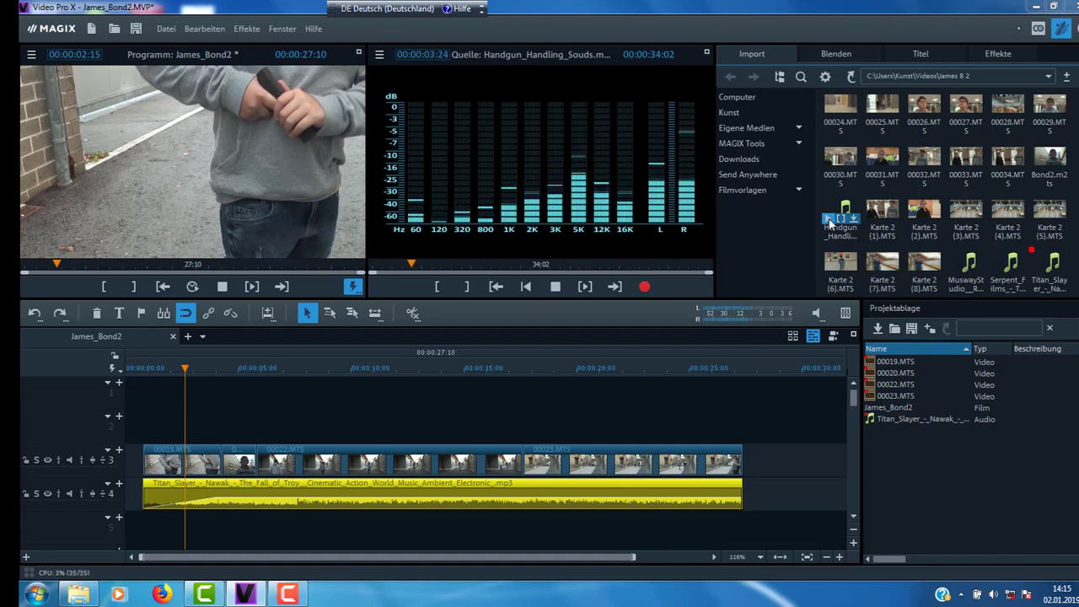
{"action": "left_click", "coordinate": [829, 220]}
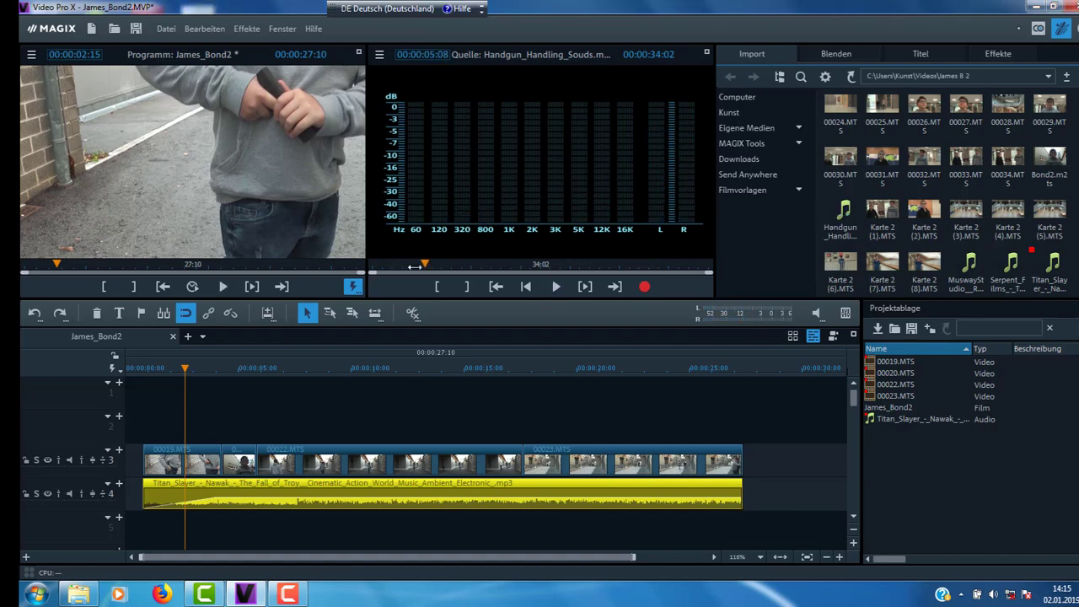
{"action": "left_click_drag", "start_coordinate": [423, 263], "coordinate": [419, 263]}
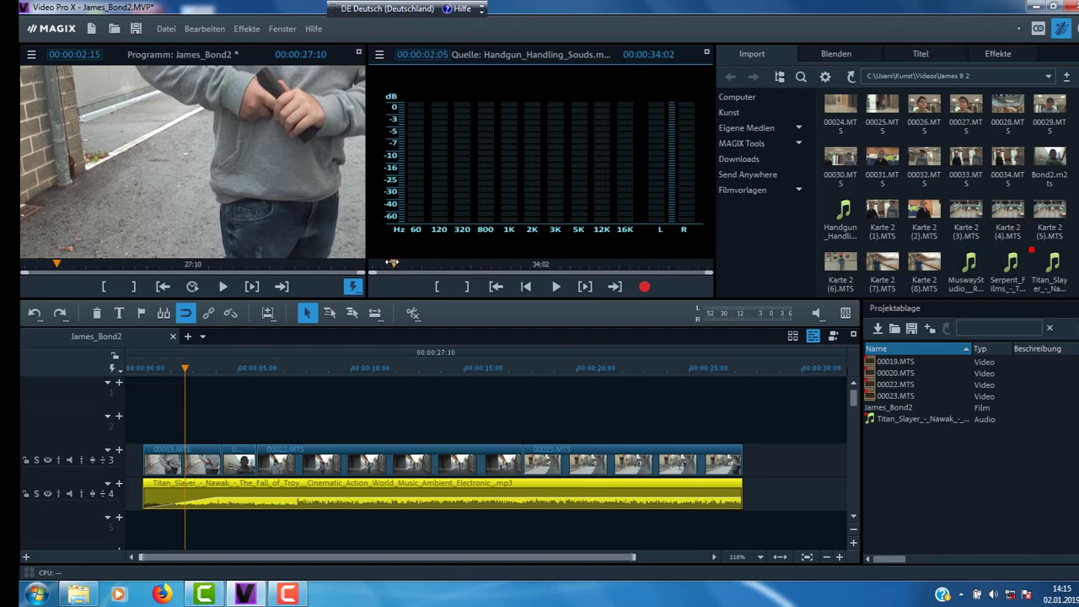
{"action": "left_click", "coordinate": [556, 287]}
{"action": "left_click", "coordinate": [557, 287]}
{"action": "left_click", "coordinate": [436, 286]}
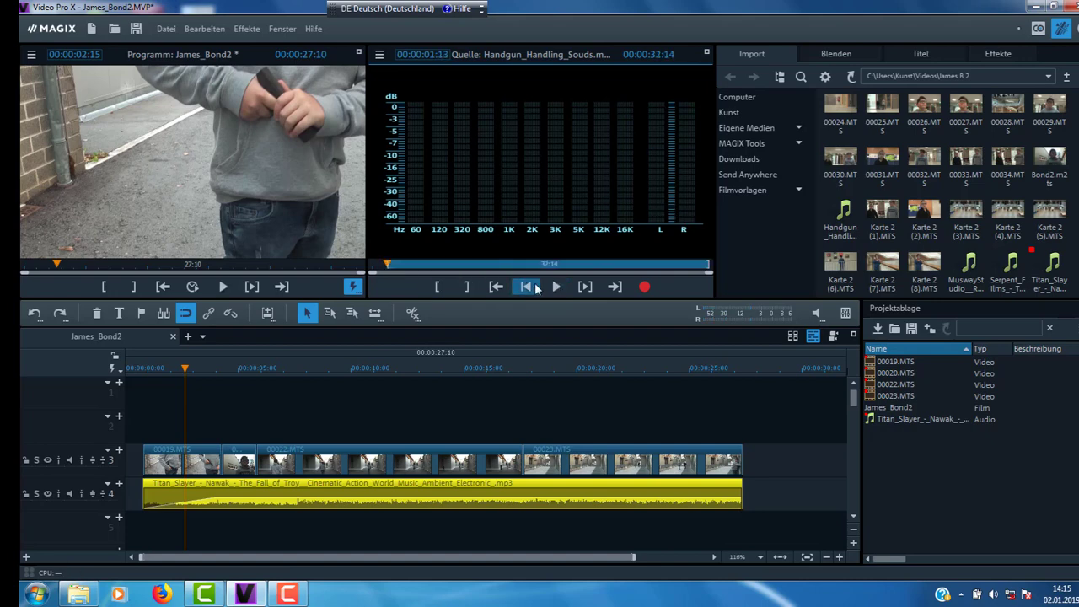
- Play the Handgun_Handling_Souds audio from its in point and set its out point at 00:00:02:14
{"action": "left_click", "coordinate": [556, 288]}
{"action": "left_click", "coordinate": [556, 287]}
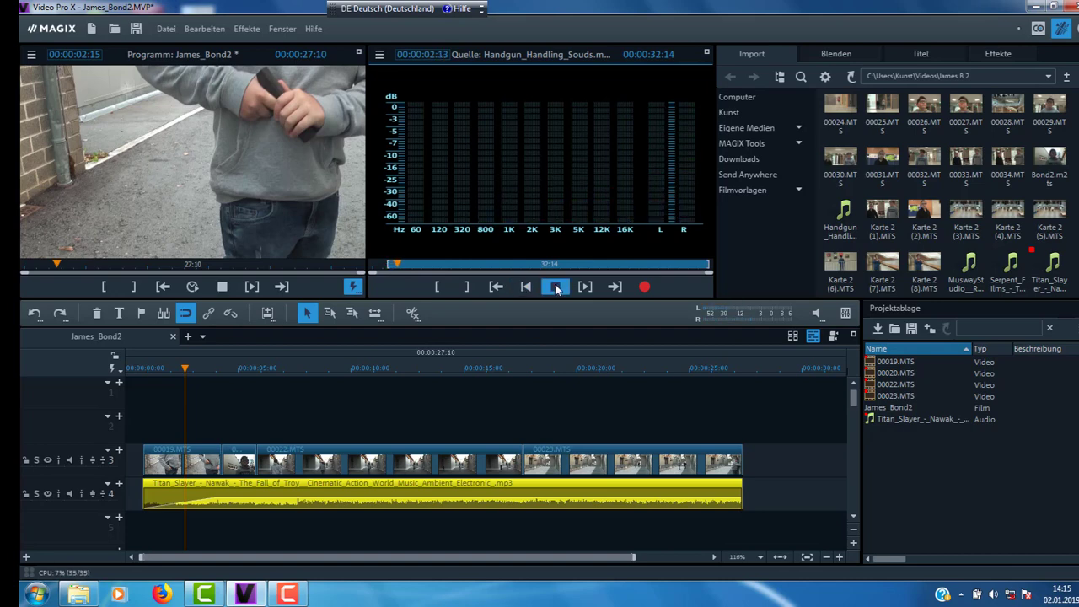
{"action": "left_click", "coordinate": [466, 287]}
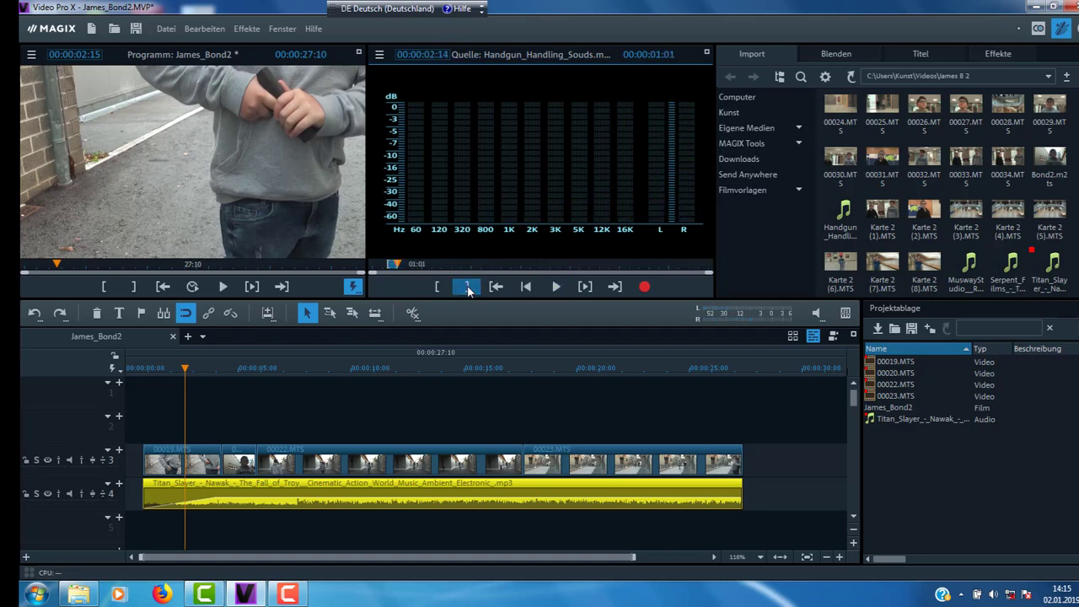
- Place the trimmed Handgun_Handling_Souds audio on track 5 at the playhead and play the cut in the enlarged program preview
{"action": "left_click_drag", "start_coordinate": [511, 156], "coordinate": [231, 531]}
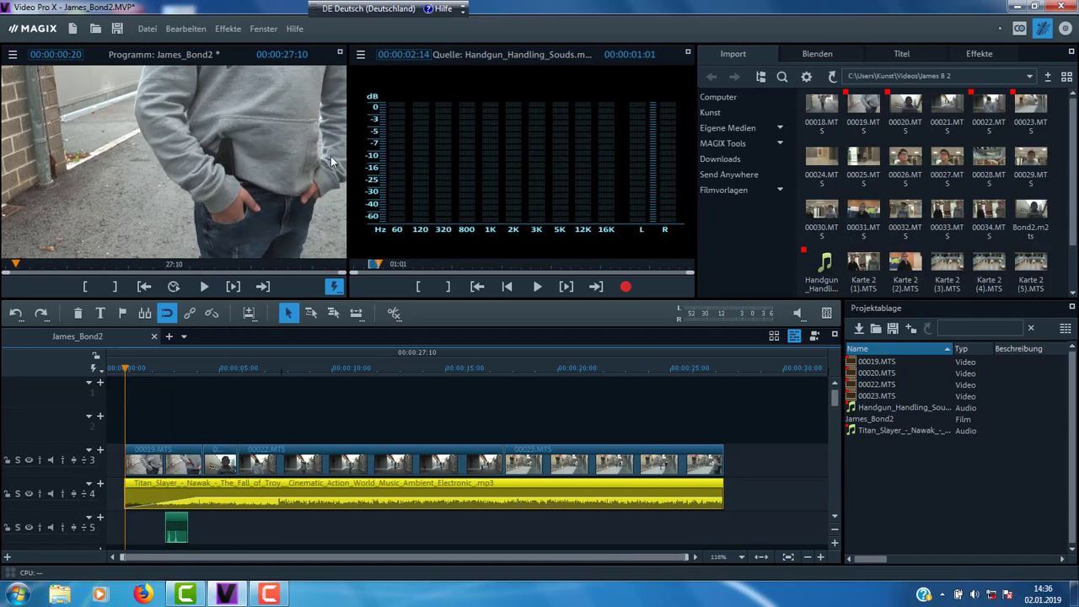
{"action": "left_click", "coordinate": [338, 50]}
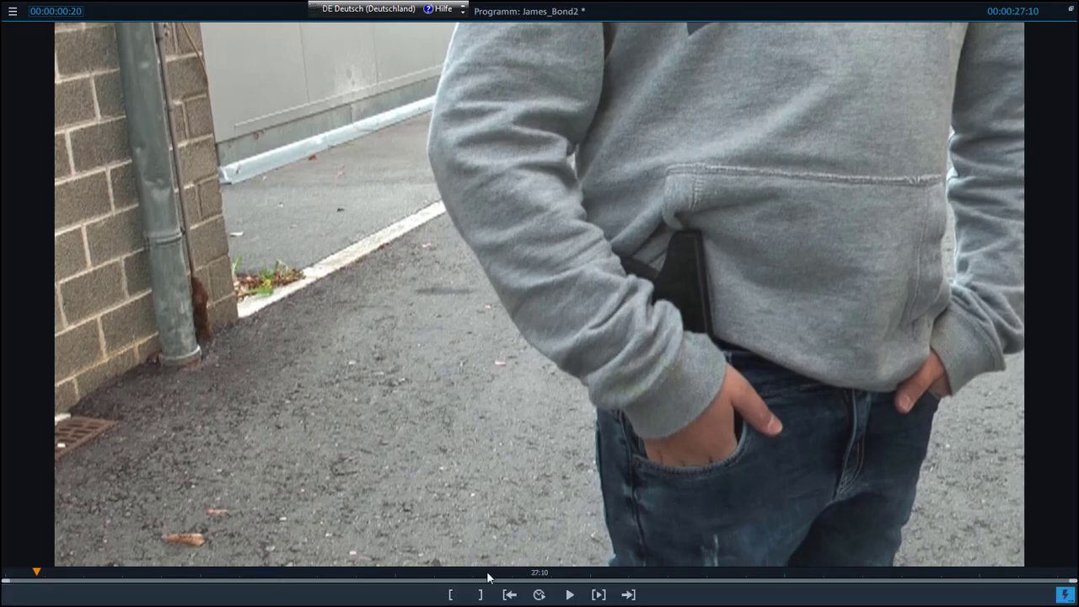
{"action": "left_click", "coordinate": [569, 594]}
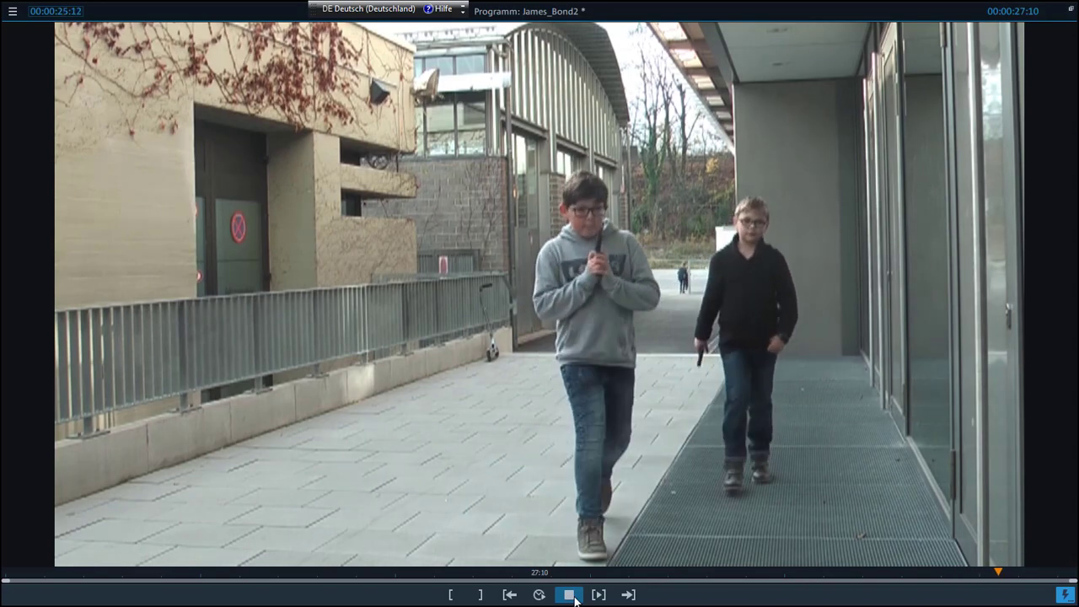
{"action": "left_click", "coordinate": [570, 595]}
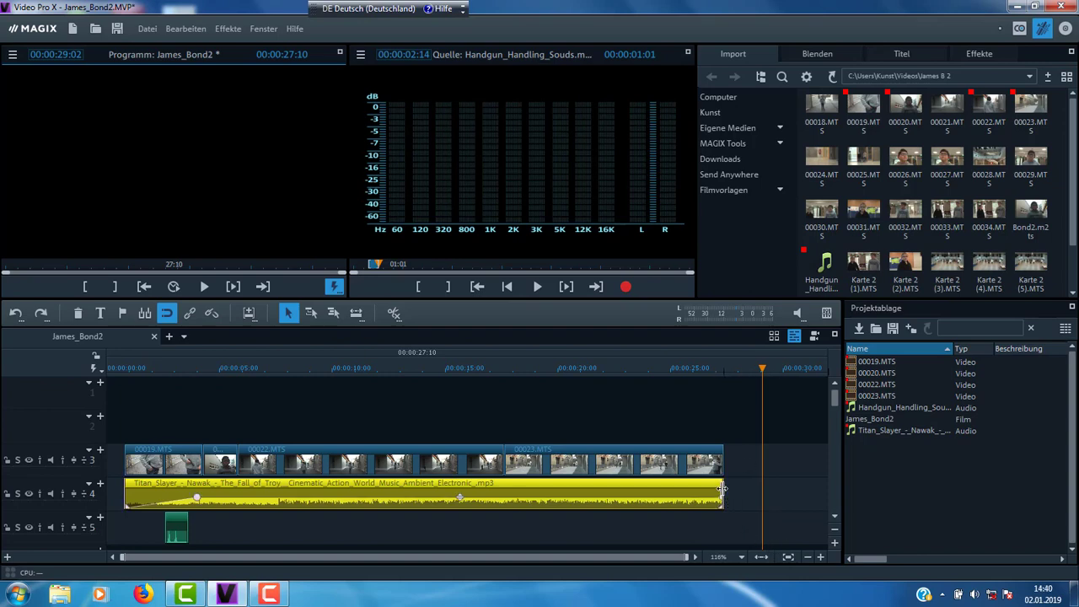
- Extend the Titan_Slayer music on track 4 to 00:00:36:14 and trim the end of the 00023.MTS clip slightly
{"action": "left_click_drag", "start_coordinate": [722, 489], "coordinate": [826, 496]}
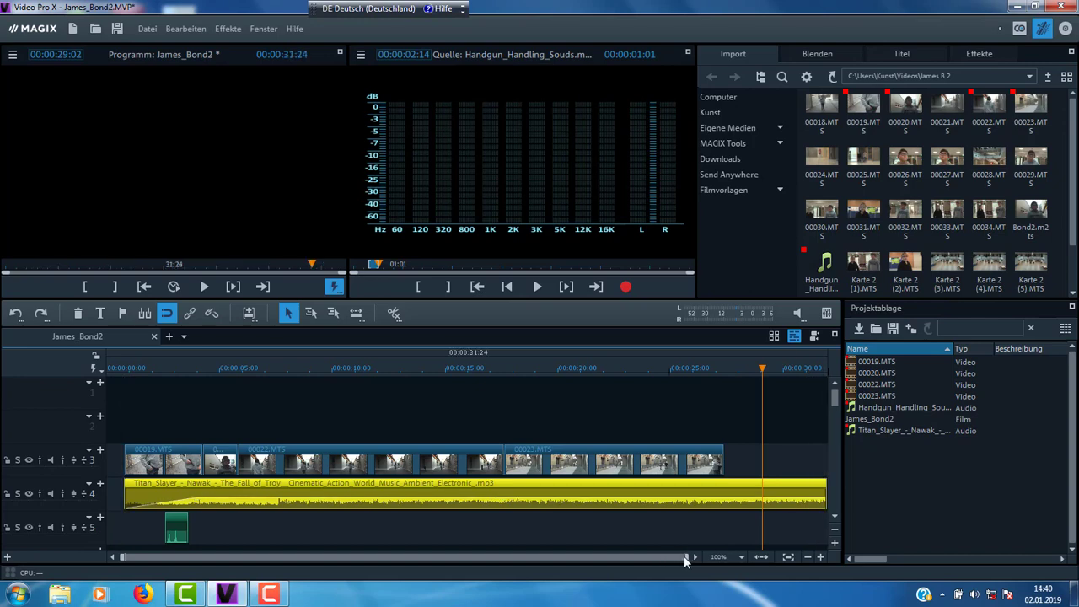
{"action": "left_click", "coordinate": [808, 556]}
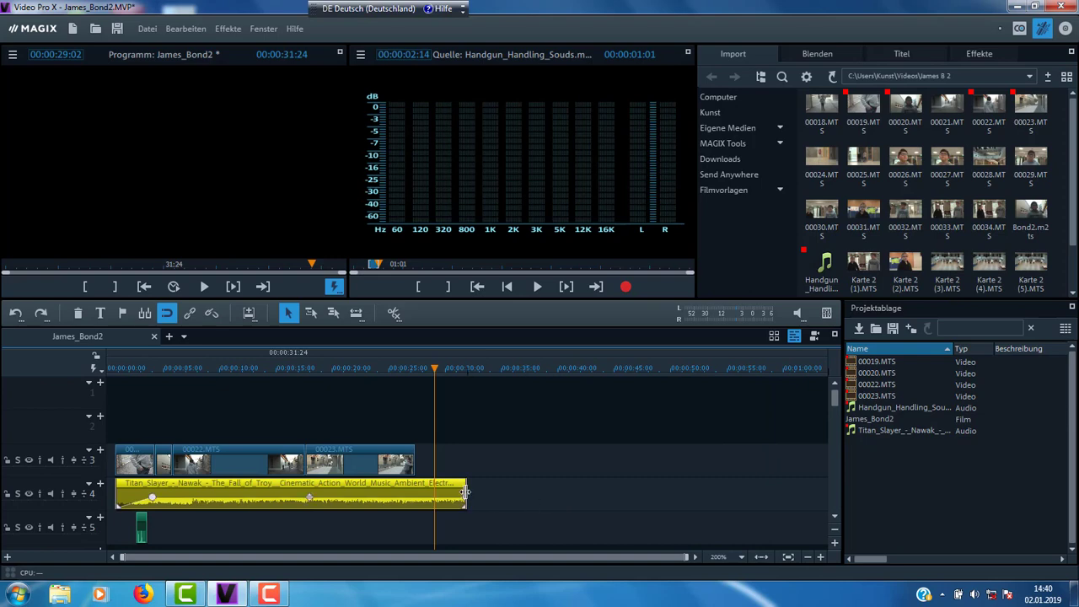
{"action": "left_click_drag", "start_coordinate": [464, 492], "coordinate": [518, 493]}
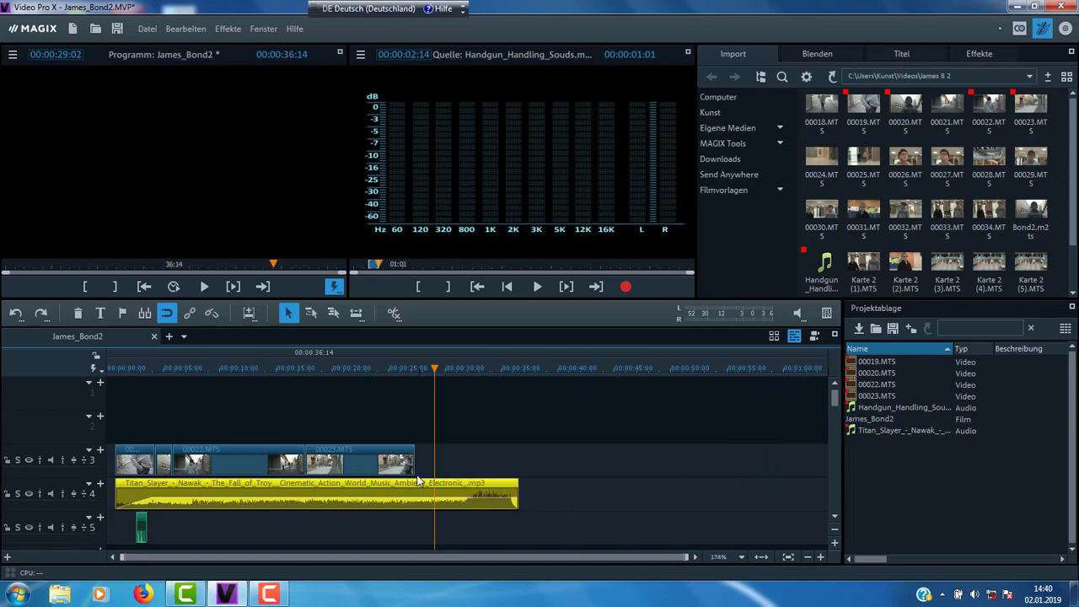
{"action": "mouse_move", "coordinate": [414, 463]}
{"action": "left_mouse_down"}
{"action": "mouse_move", "coordinate": [453, 463]}
{"action": "mouse_move", "coordinate": [363, 462]}
{"action": "mouse_move", "coordinate": [442, 463]}
{"action": "mouse_move", "coordinate": [390, 463]}
{"action": "mouse_move", "coordinate": [412, 463]}
{"action": "left_mouse_up"}
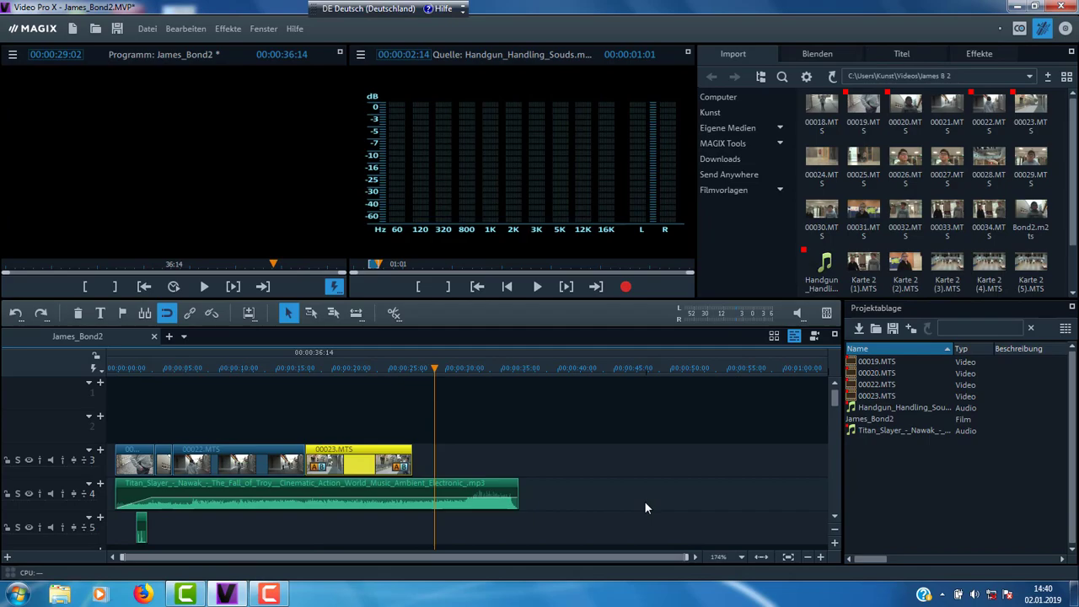